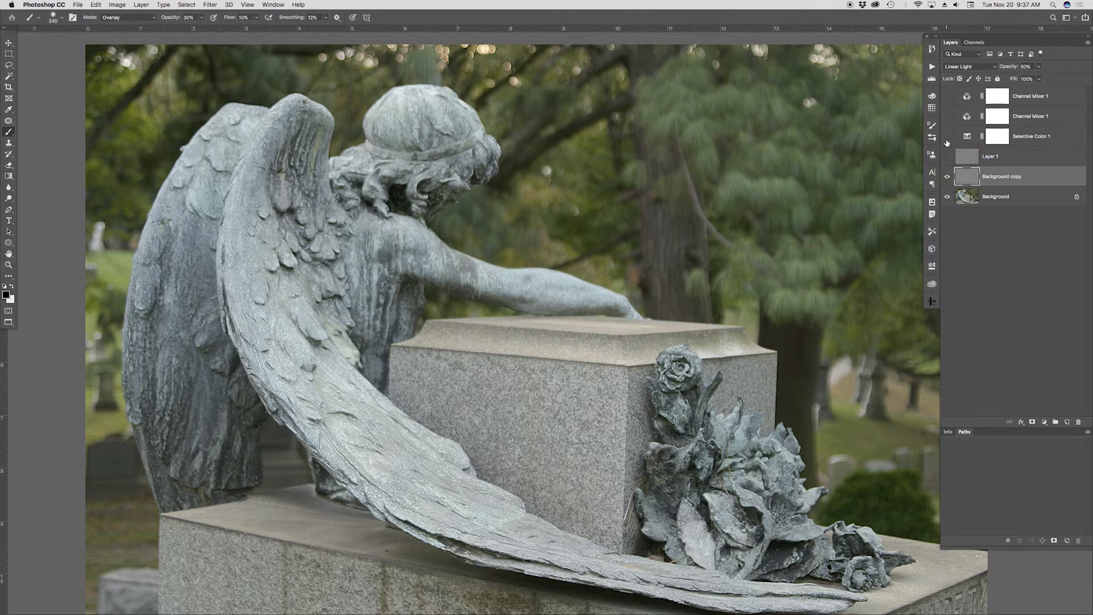
# Step: Compare the image with and without Layer 1, and select that layer
pyautogui.press('0')
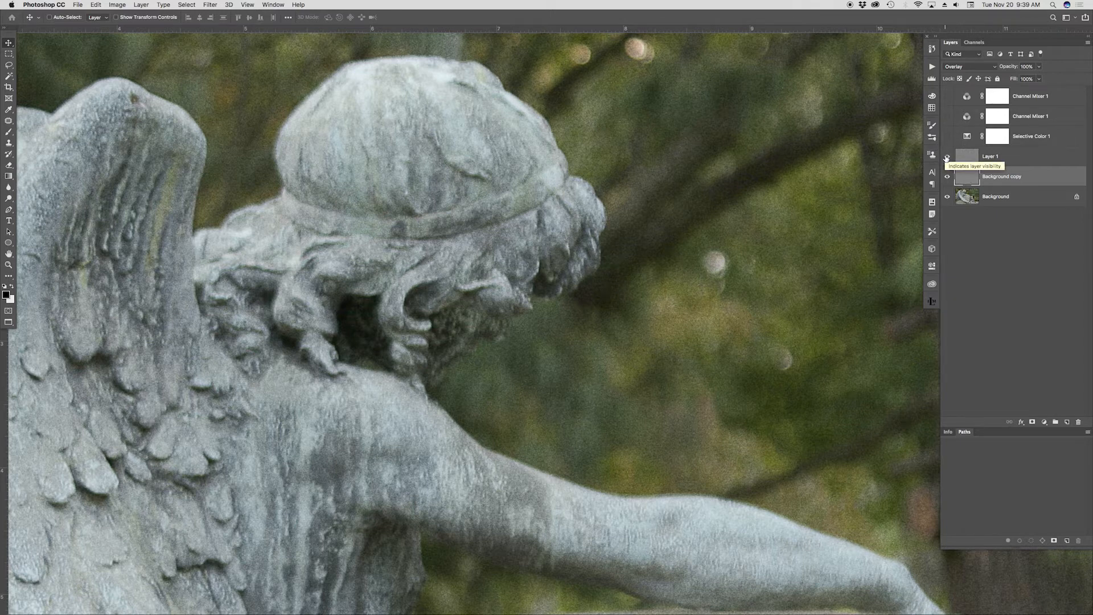
pyautogui.click(947, 157)
pyautogui.click(947, 157)
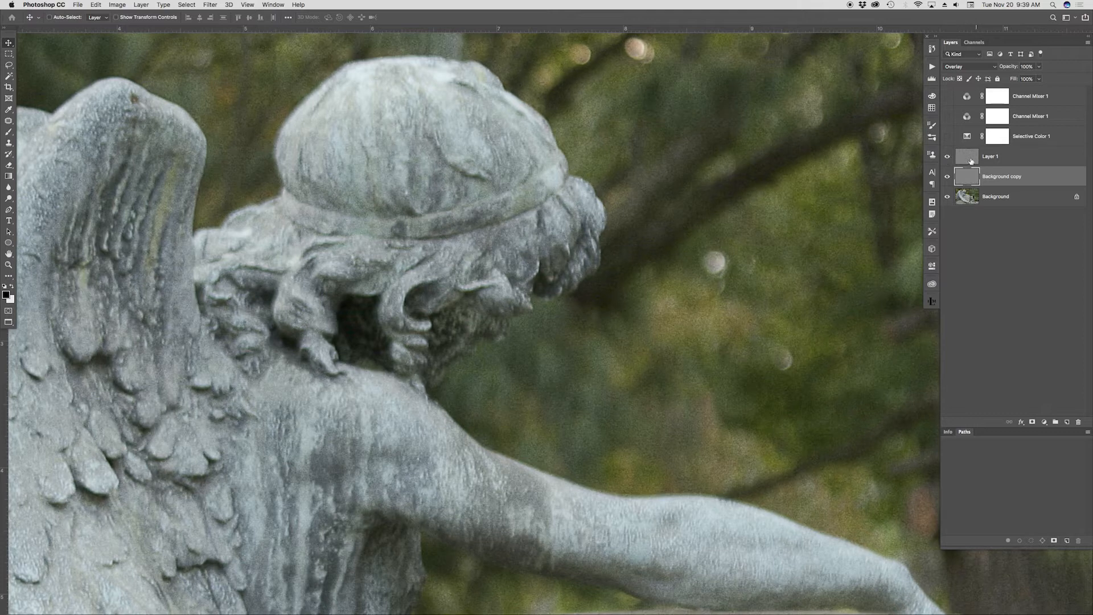
pyautogui.click(1004, 158)
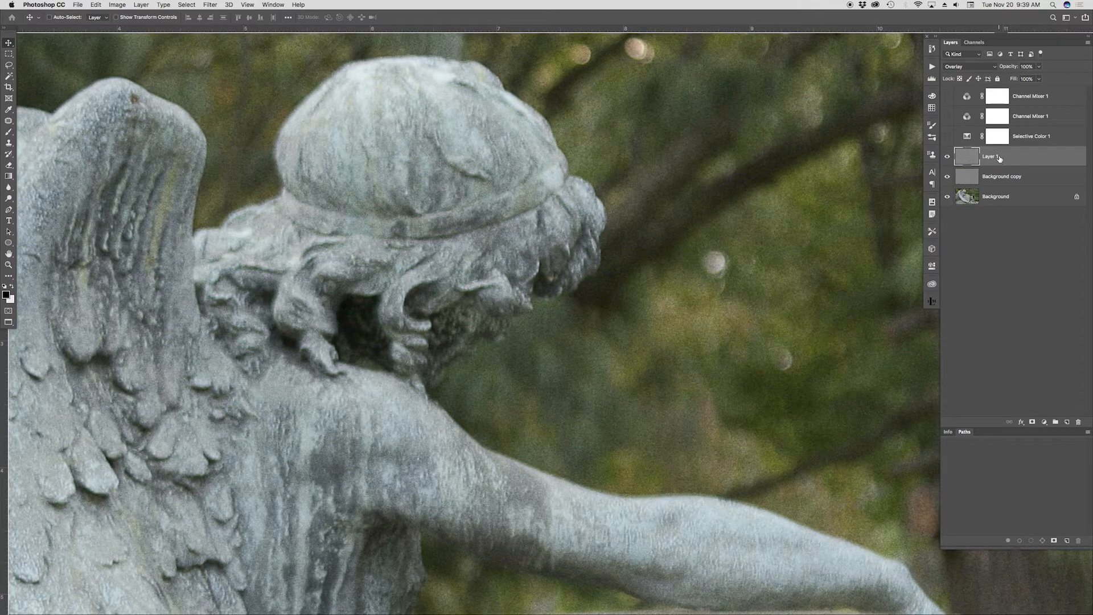
# Step: Isolate Layer 1 to view its grain pattern on its own
pyautogui.keyDown('alt'); pyautogui.click(947, 158); pyautogui.keyUp('alt')
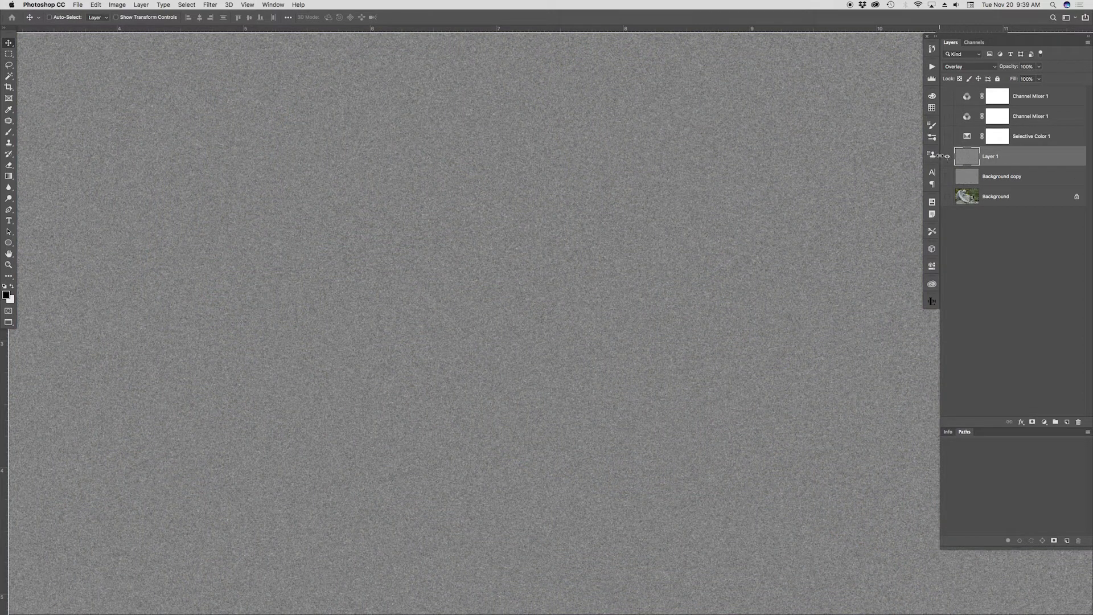
pyautogui.keyDown('alt'); pyautogui.click(947, 157); pyautogui.keyUp('alt')
pyautogui.keyDown('alt'); pyautogui.click(947, 156); pyautogui.keyUp('alt')
# Step: Try the Crystallize filter on Layer 1 and view the effect together with the underlying photo
pyautogui.click(210, 5)
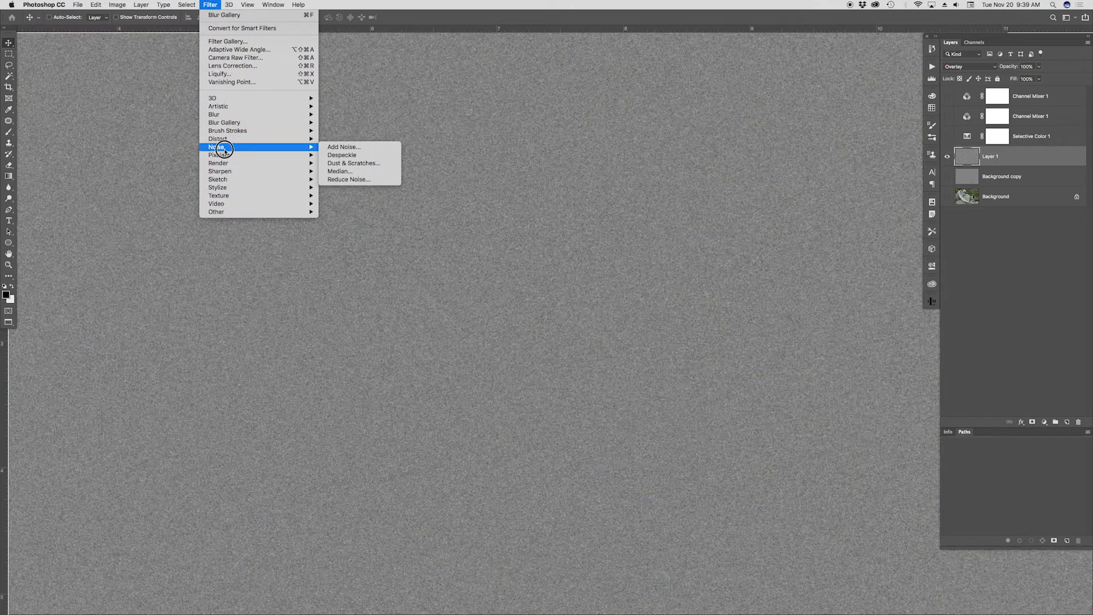
pyautogui.moveTo(218, 155)
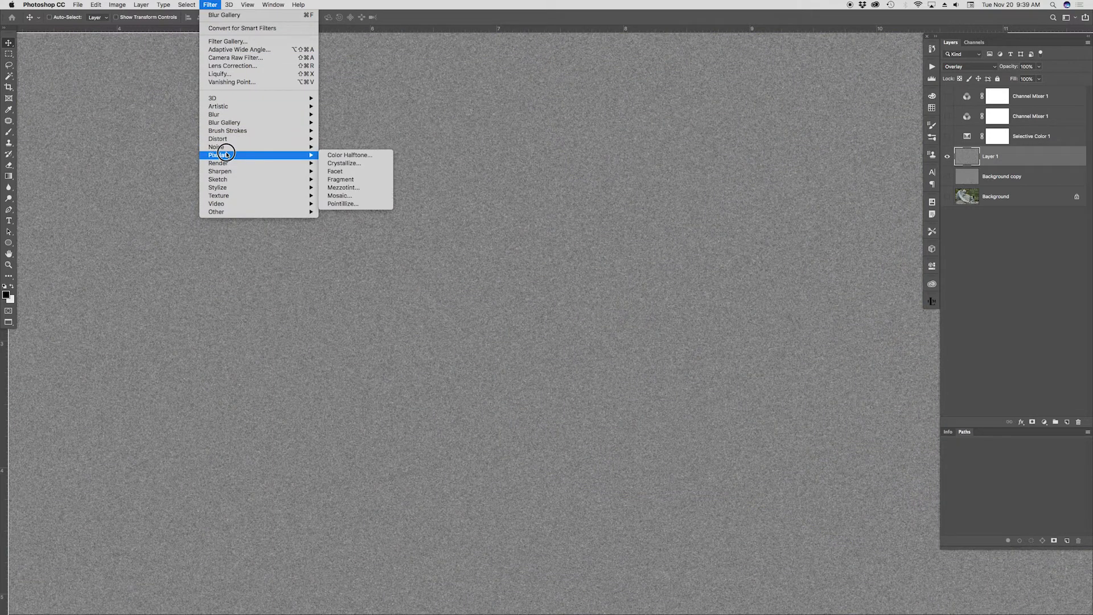
pyautogui.click(353, 162)
pyautogui.press('Return')
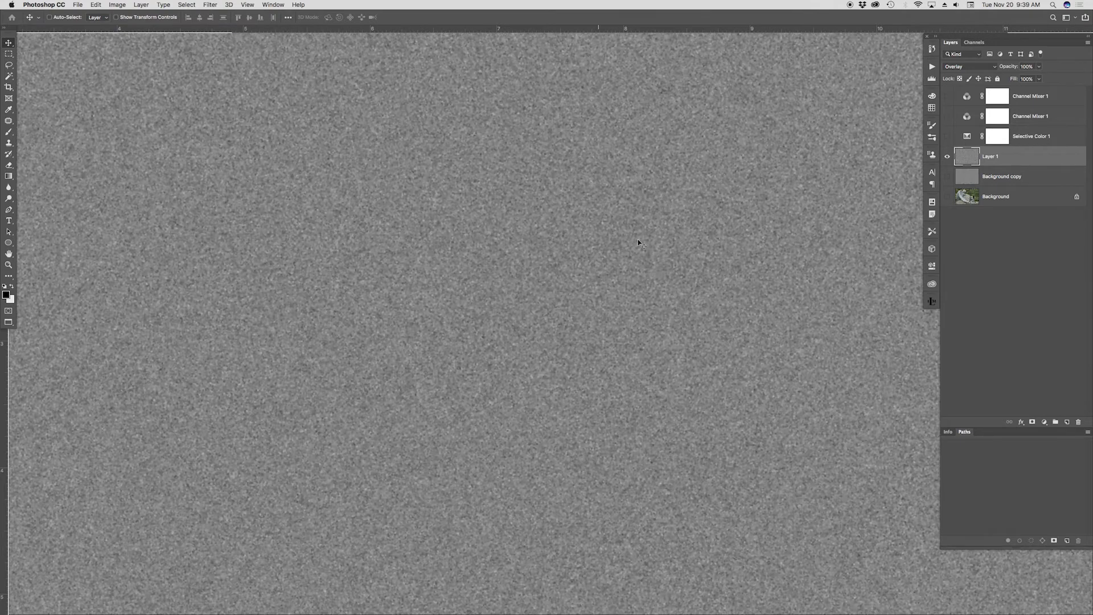
pyautogui.keyDown('alt'); pyautogui.click(947, 156); pyautogui.keyUp('alt')
pyautogui.click(946, 179)
# Step: Undo the Crystallize filter on Layer 1 and show the Background copy layer again
pyautogui.press('super+z')
pyautogui.press('super+z')
pyautogui.press('super+z')
pyautogui.press('super+z')
pyautogui.press('super+z')
pyautogui.press('super+z')
pyautogui.press('super+z')
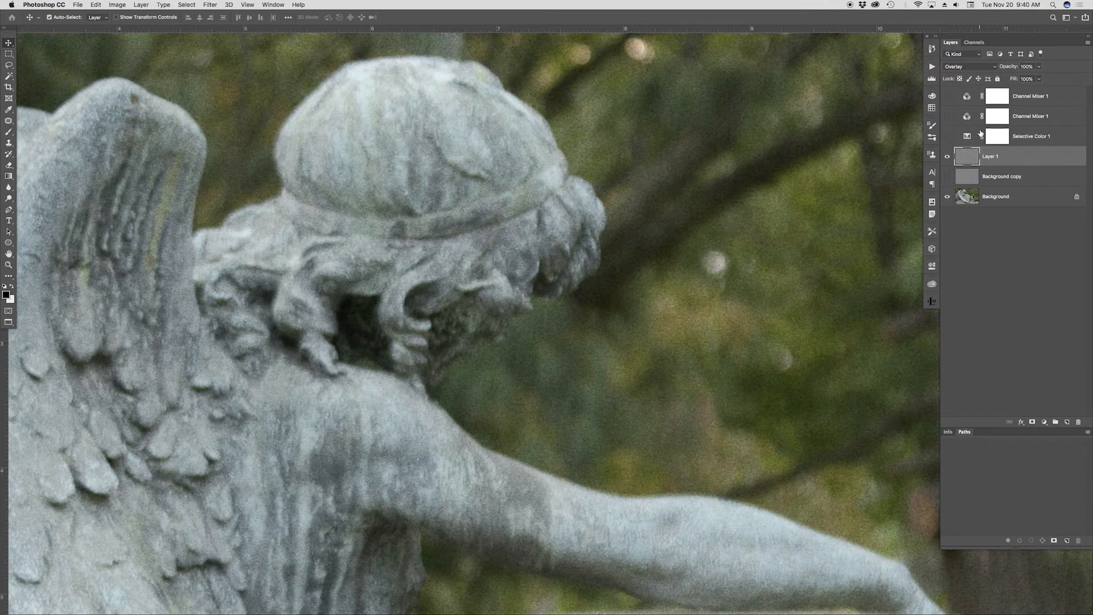
pyautogui.click(947, 177)
# Step: Try the Emboss filter on Layer 1 and check its preview
pyautogui.click(210, 5)
pyautogui.moveTo(256, 187)
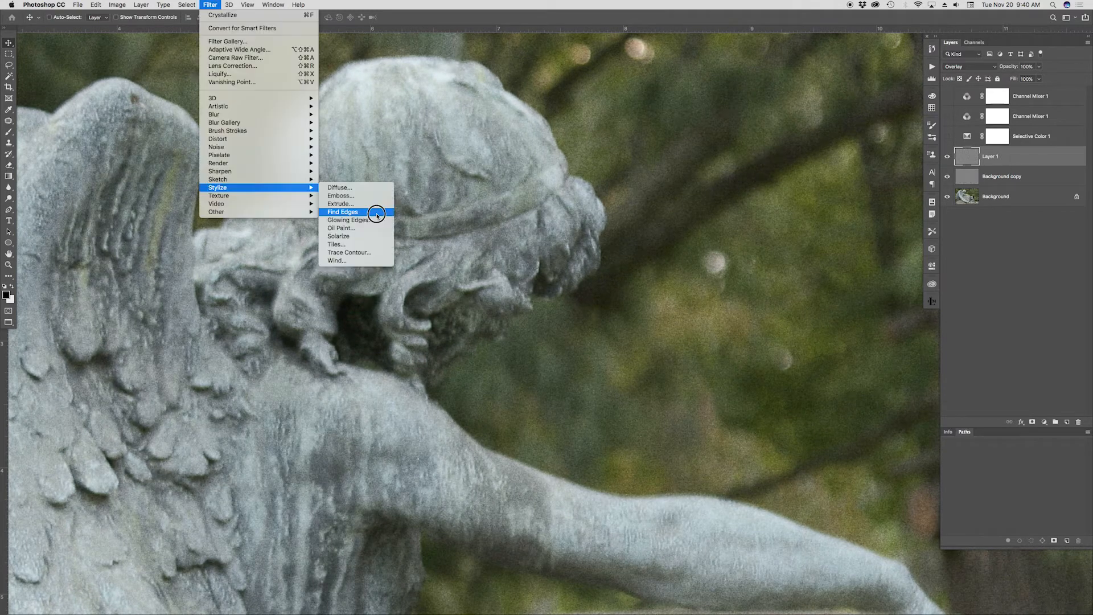
pyautogui.click(367, 198)
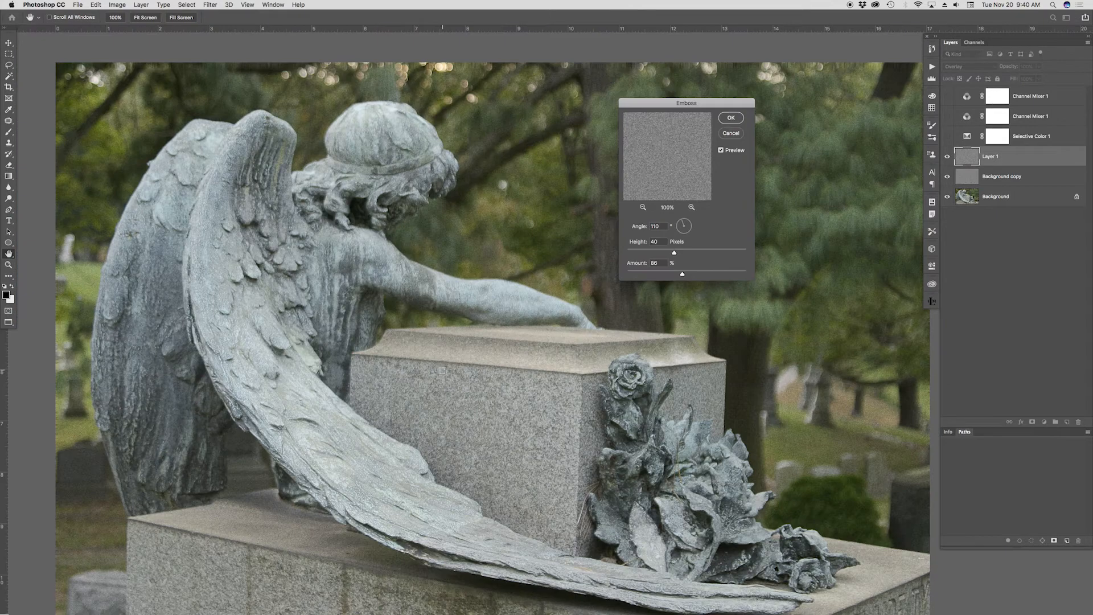
pyautogui.click(721, 150)
# Step: Turn on the Selective Color 1 adjustment layer, comparing the photo with and without it
pyautogui.keyDown('super'); pyautogui.click(449, 231); pyautogui.keyUp('super')
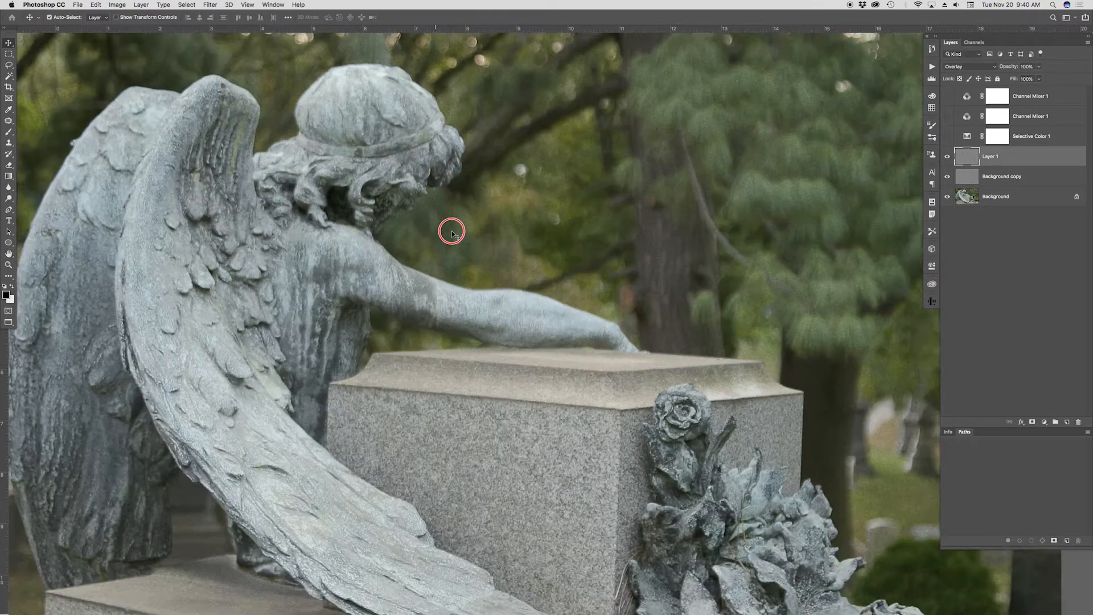
pyautogui.moveTo(451, 237); pyautogui.dragTo(513, 331)
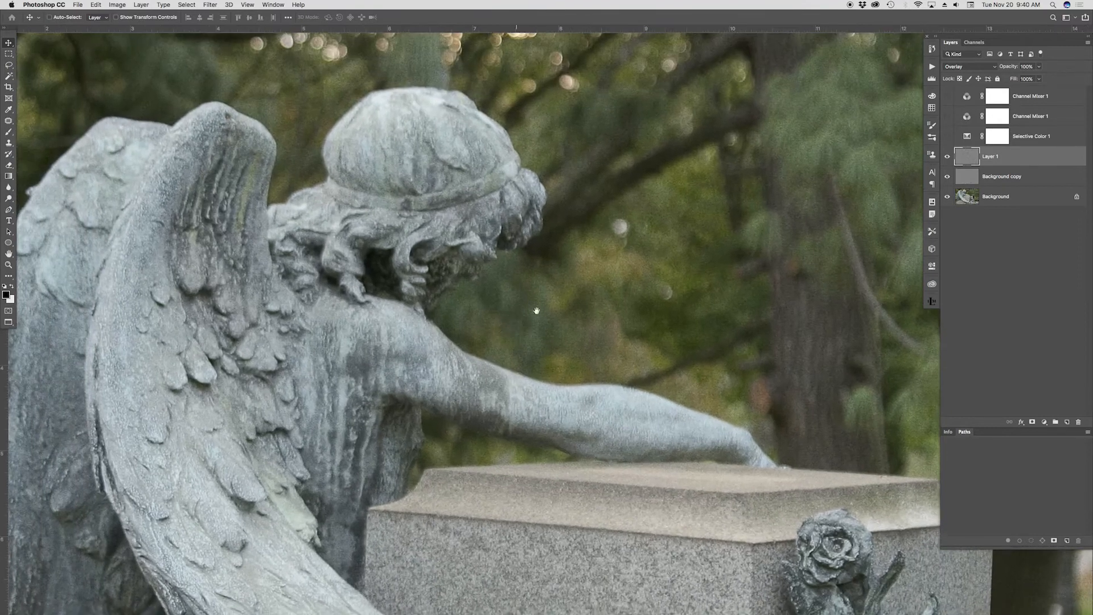
pyautogui.click(947, 136)
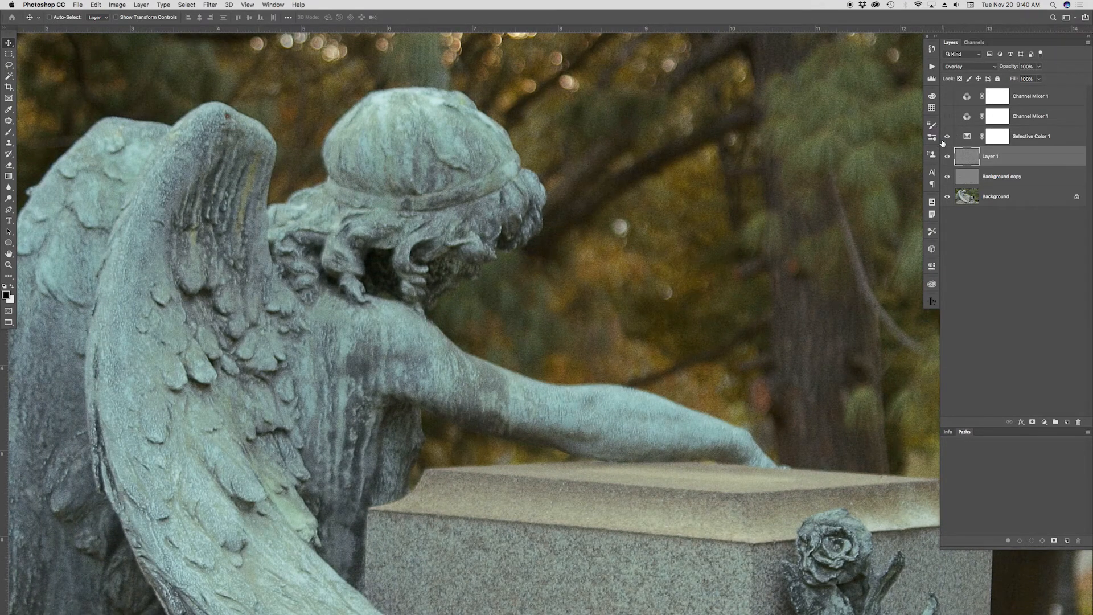
pyautogui.keyDown('alt'); pyautogui.keyDown('super'); pyautogui.click(554, 295); pyautogui.keyUp('super'); pyautogui.keyUp('alt')
pyautogui.keyDown('alt'); pyautogui.keyDown('super'); pyautogui.click(554, 296); pyautogui.keyUp('super'); pyautogui.keyUp('alt')
pyautogui.click(947, 136)
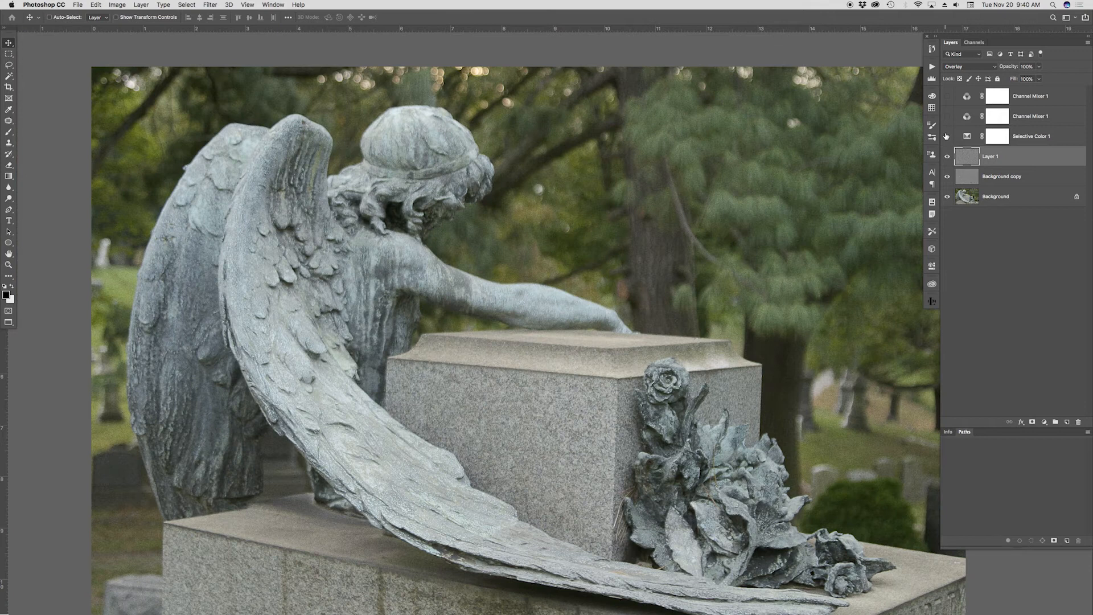
pyautogui.click(947, 136)
pyautogui.click(947, 136)
pyautogui.click(947, 136)
pyautogui.click(947, 136)
pyautogui.click(948, 136)
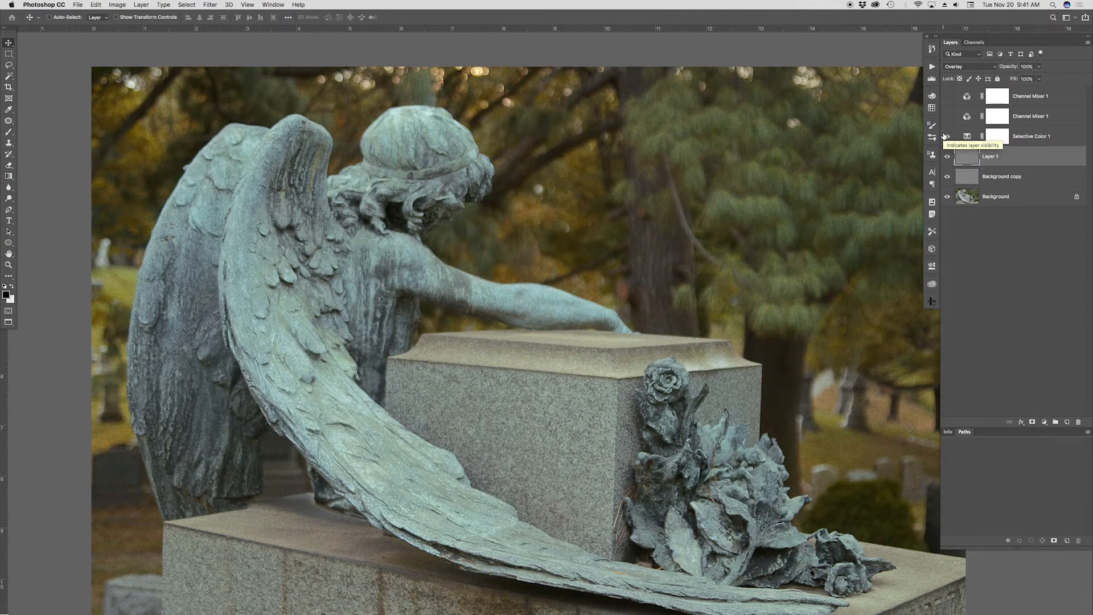
# Step: Show the black-and-white Channel Mixer layer and the sepia-toning Channel Mixer layer above it
pyautogui.scroll(-3, 949, 120)
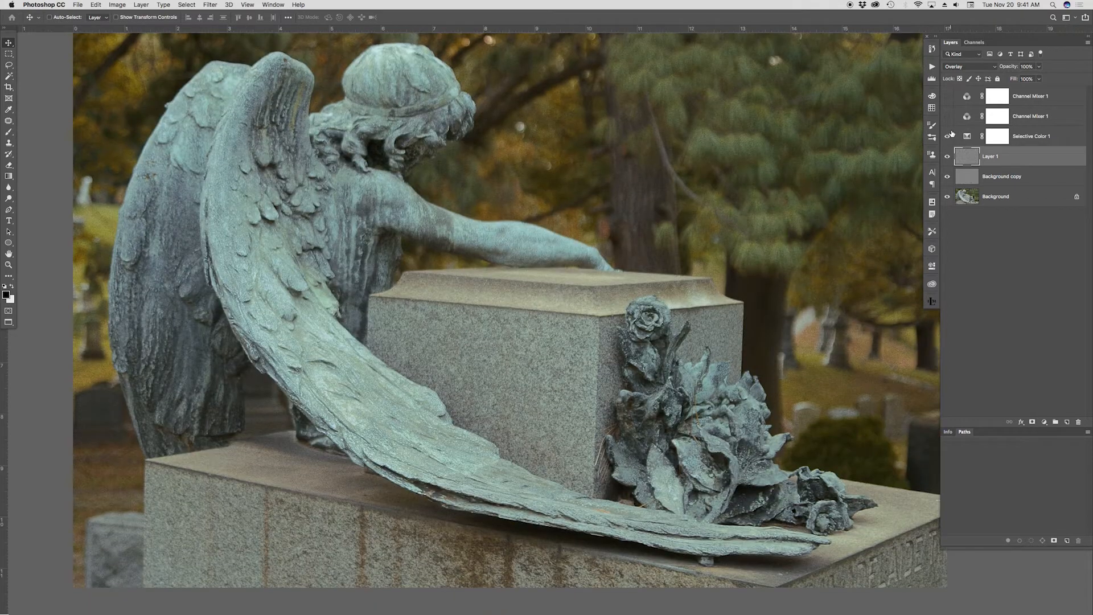
pyautogui.click(947, 116)
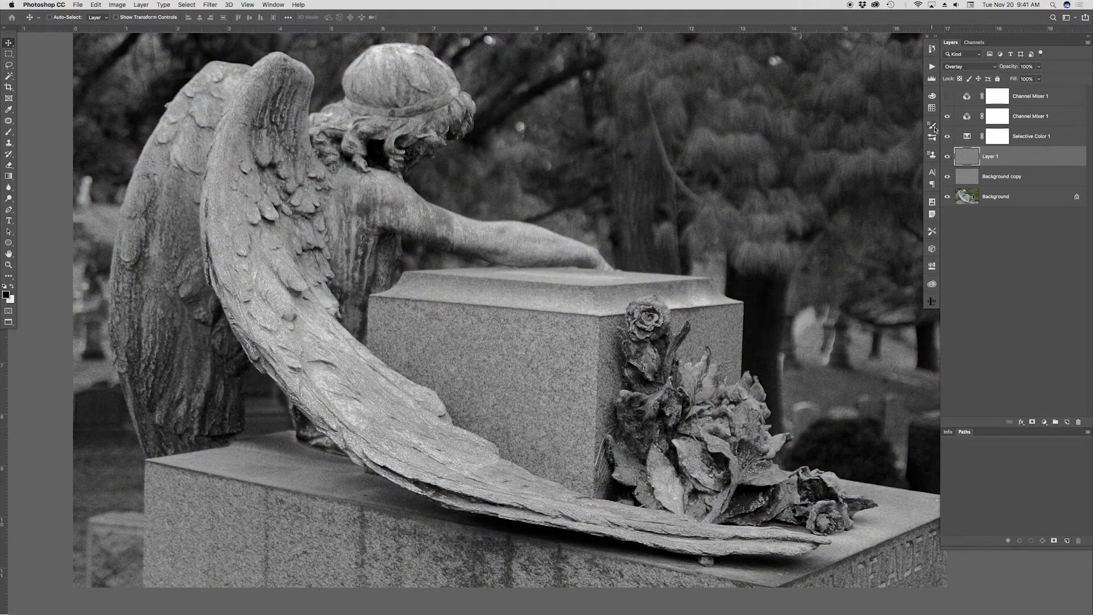
pyautogui.click(947, 96)
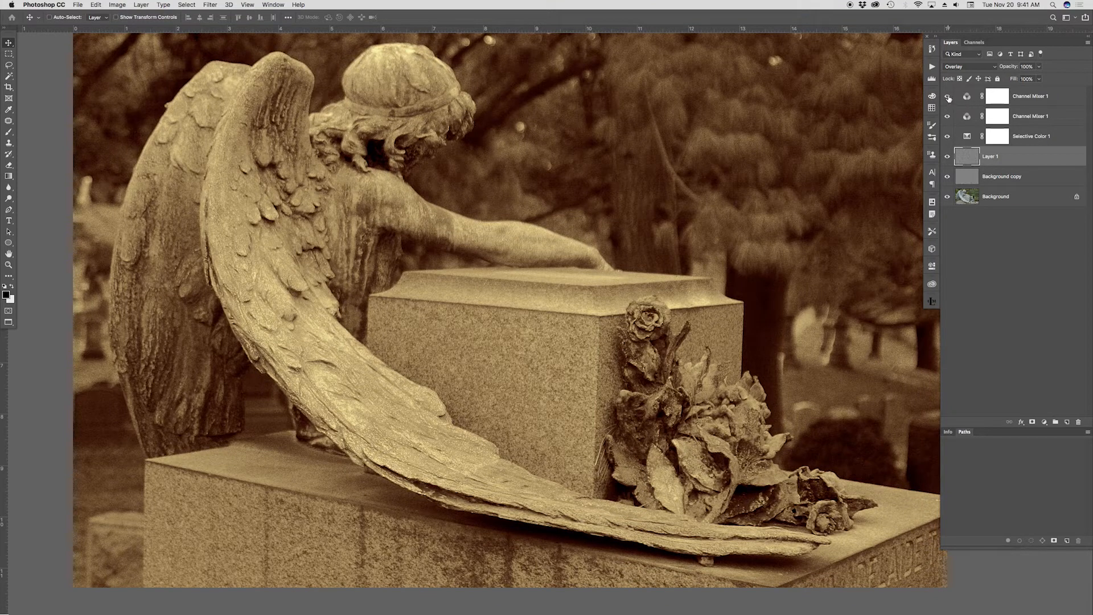
# Step: Try the Normal blend mode on the top Channel Mixer layer and revert to an earlier history state
pyautogui.click(964, 98)
pyautogui.doubleClick(966, 97)
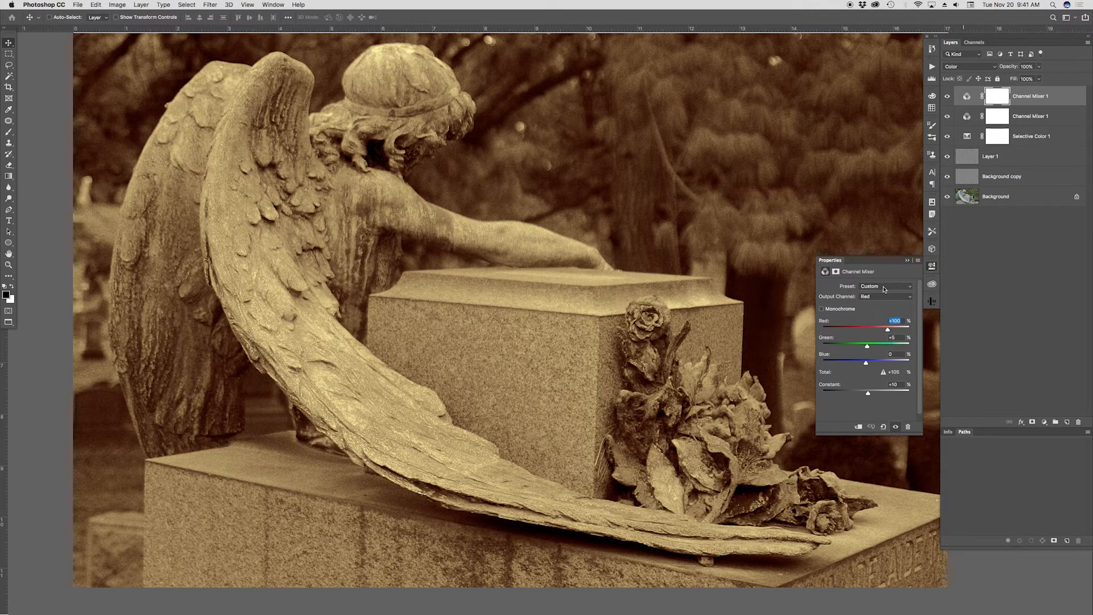
pyautogui.click(973, 66)
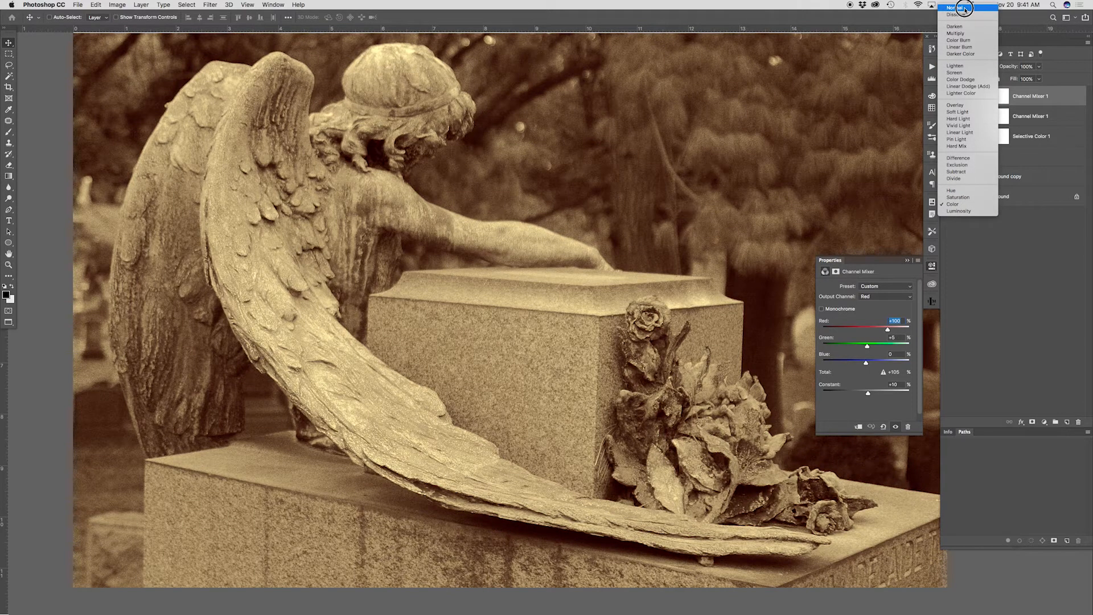
pyautogui.click(965, 9)
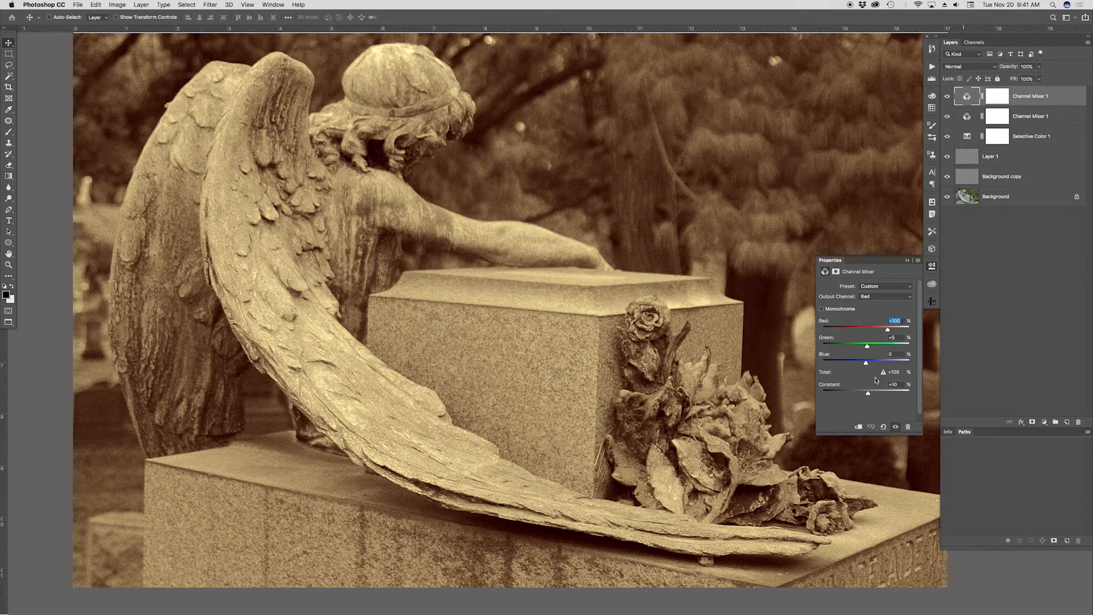
pyautogui.click(931, 49)
pyautogui.click(892, 56)
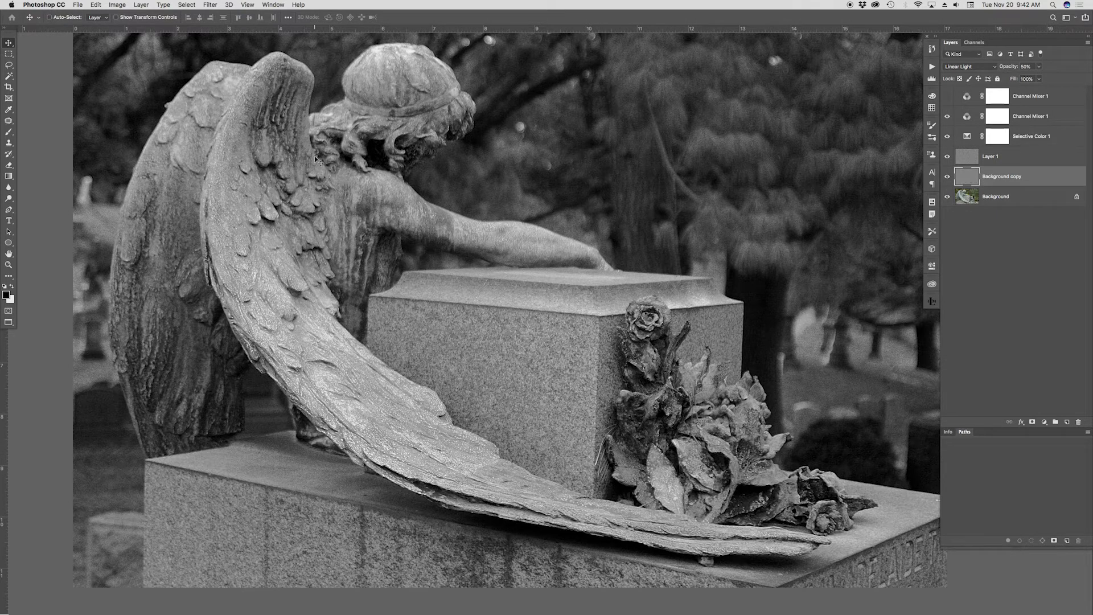
# Step: Select the Background layer and open the Calculations dialog
pyautogui.click(1002, 202)
pyautogui.click(115, 4)
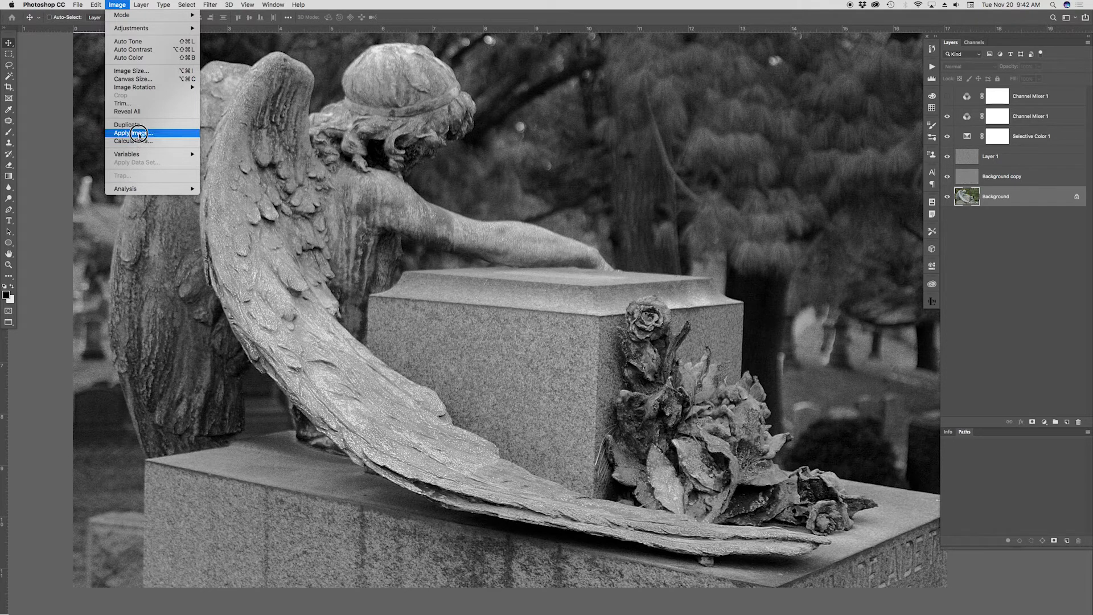
pyautogui.click(162, 140)
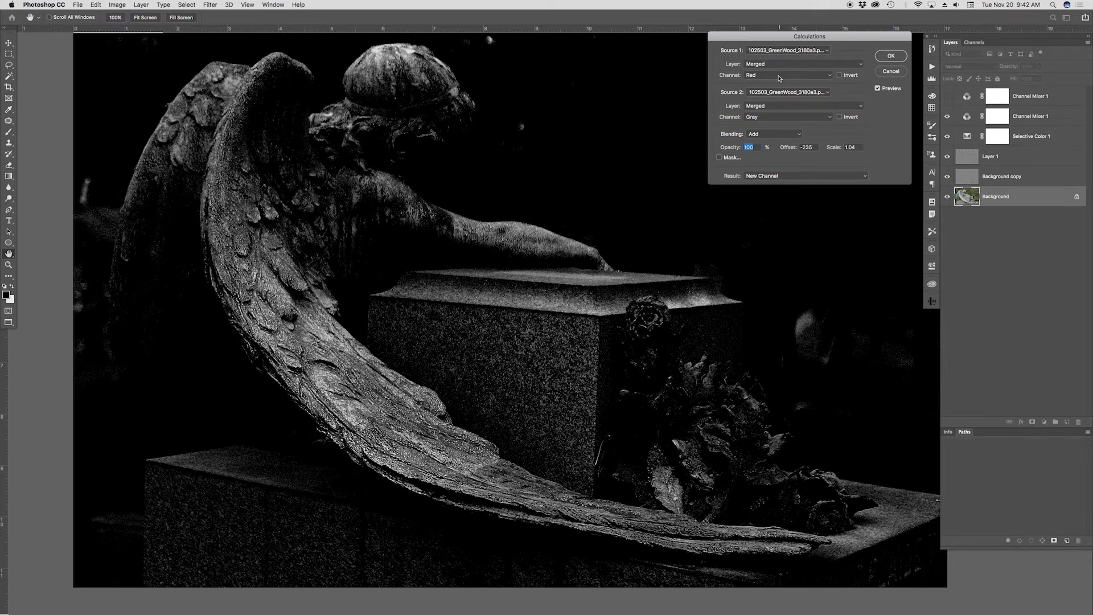
# Step: Try other offset values and inverted source channels in the calculation
pyautogui.moveTo(773, 118); pyautogui.dragTo(774, 111)
pyautogui.click(809, 147)
pyautogui.moveTo(811, 147); pyautogui.dragTo(841, 123)
pyautogui.click(839, 118)
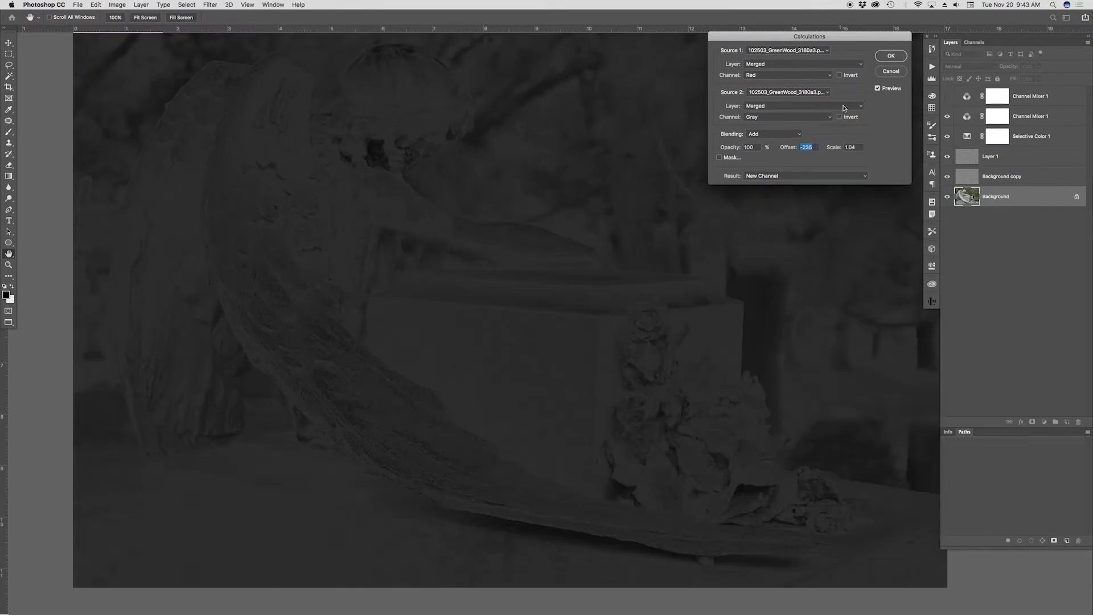
pyautogui.click(839, 75)
pyautogui.click(839, 75)
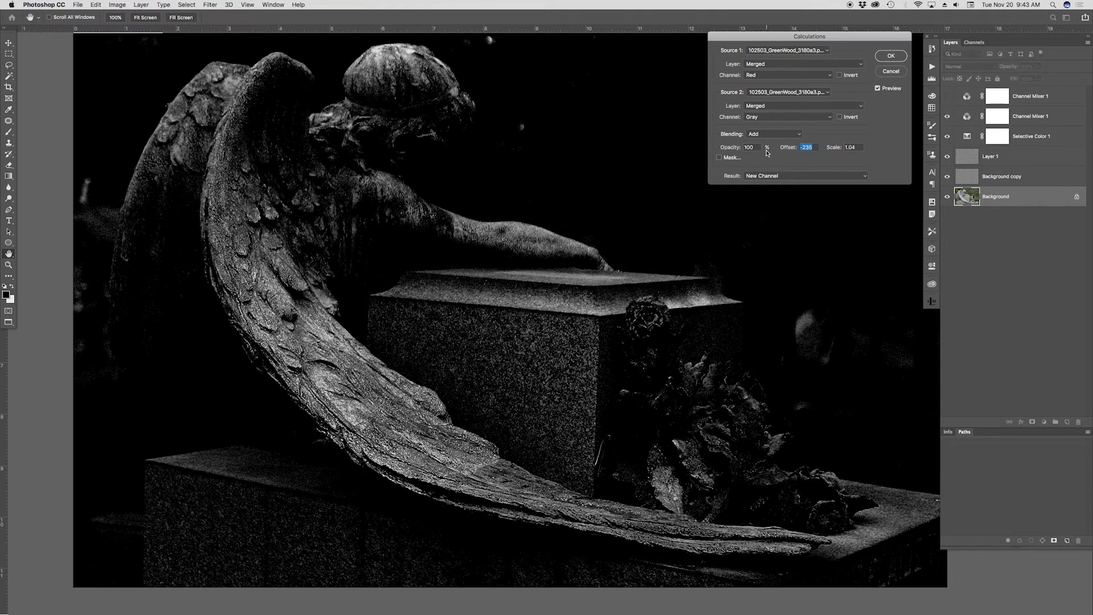
# Step: Set the calculation's scale to 1.19 and generate the result as a new channel
pyautogui.moveTo(838, 147); pyautogui.dragTo(941, 2)
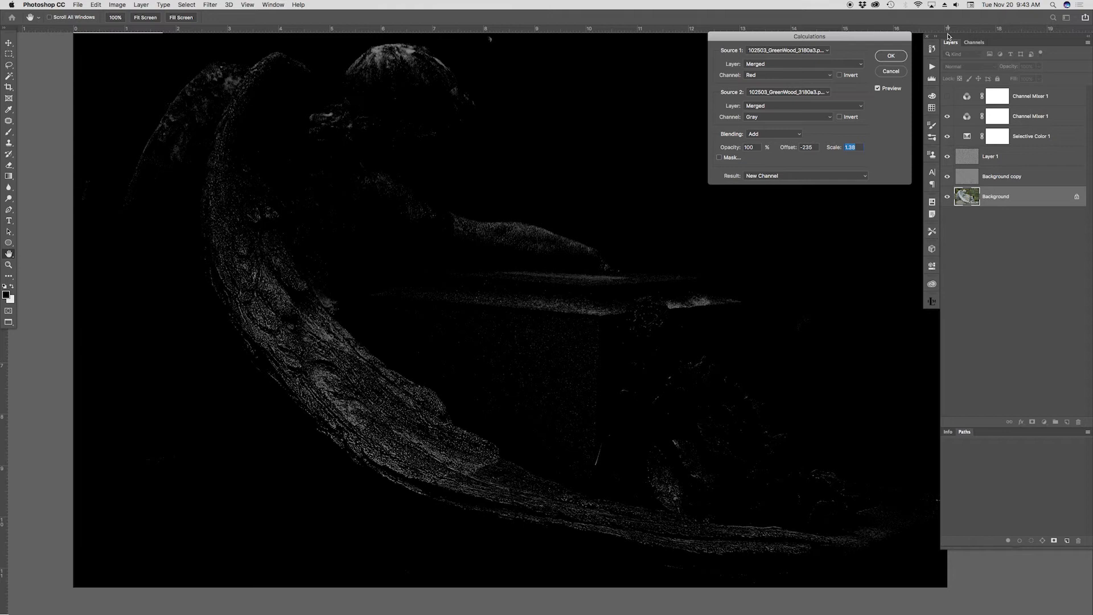
pyautogui.write('1')
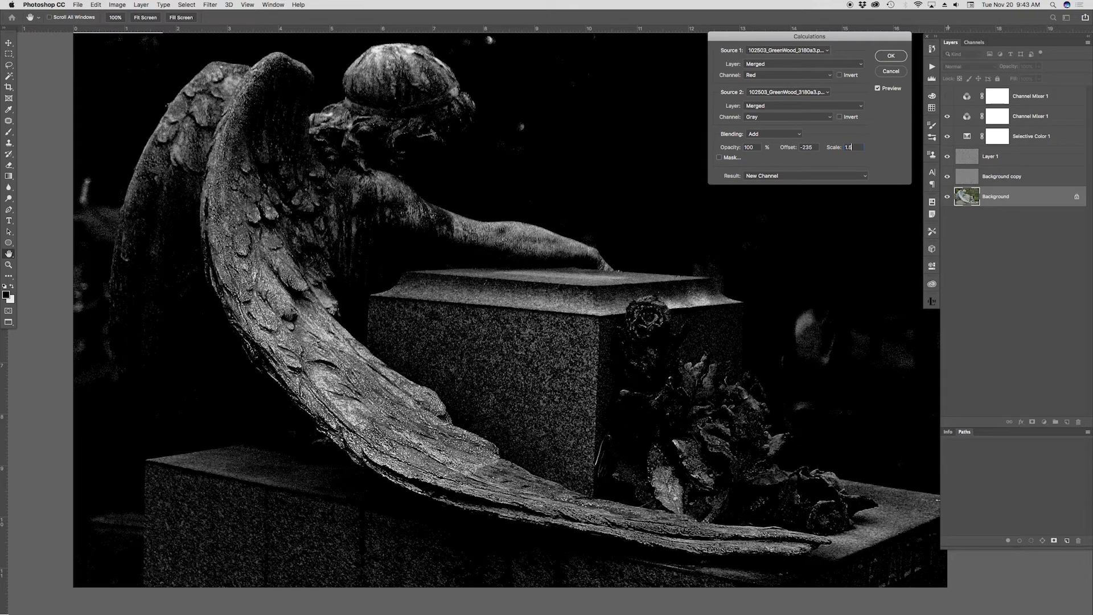
pyautogui.press('Down')
pyautogui.press('Down')
pyautogui.press('Down')
pyautogui.press('Down')
pyautogui.press('Down')
pyautogui.press('Down')
pyautogui.press('Down')
pyautogui.press('Down')
pyautogui.press('Down')
pyautogui.press('Down')
pyautogui.press('Down')
pyautogui.press('Down')
pyautogui.press('Down')
pyautogui.press('Down')
pyautogui.press('Down')
pyautogui.press('Down')
pyautogui.press('Down')
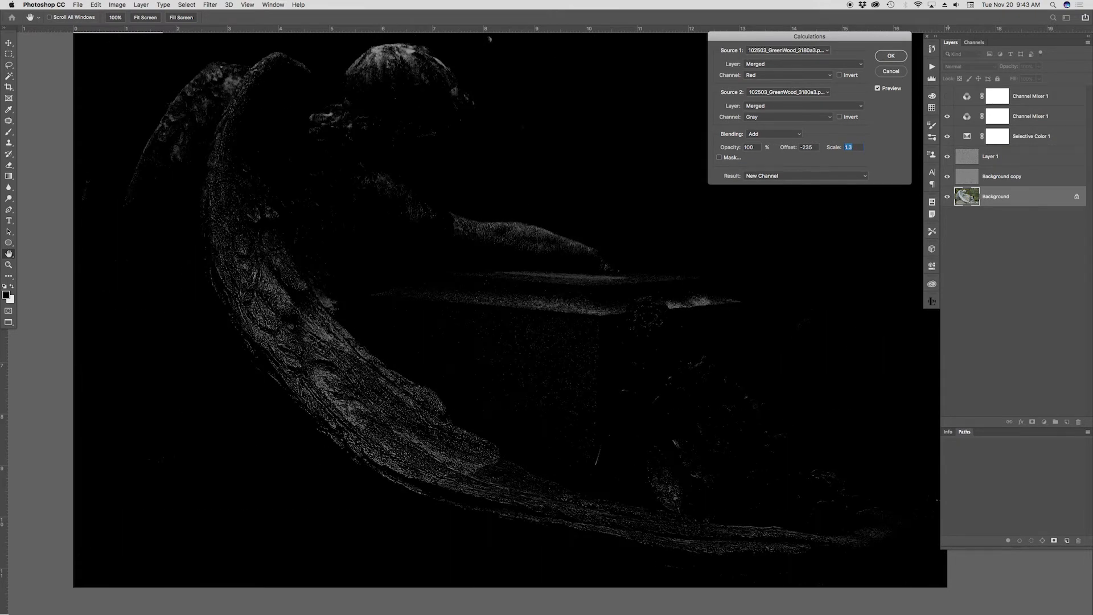
pyautogui.press('Down')
pyautogui.press('Down')
pyautogui.press('Down')
pyautogui.press('Down')
pyautogui.press('Down')
pyautogui.press('Down')
pyautogui.press('Down')
pyautogui.press('Down')
pyautogui.press('Down')
pyautogui.press('Down')
pyautogui.press('Down')
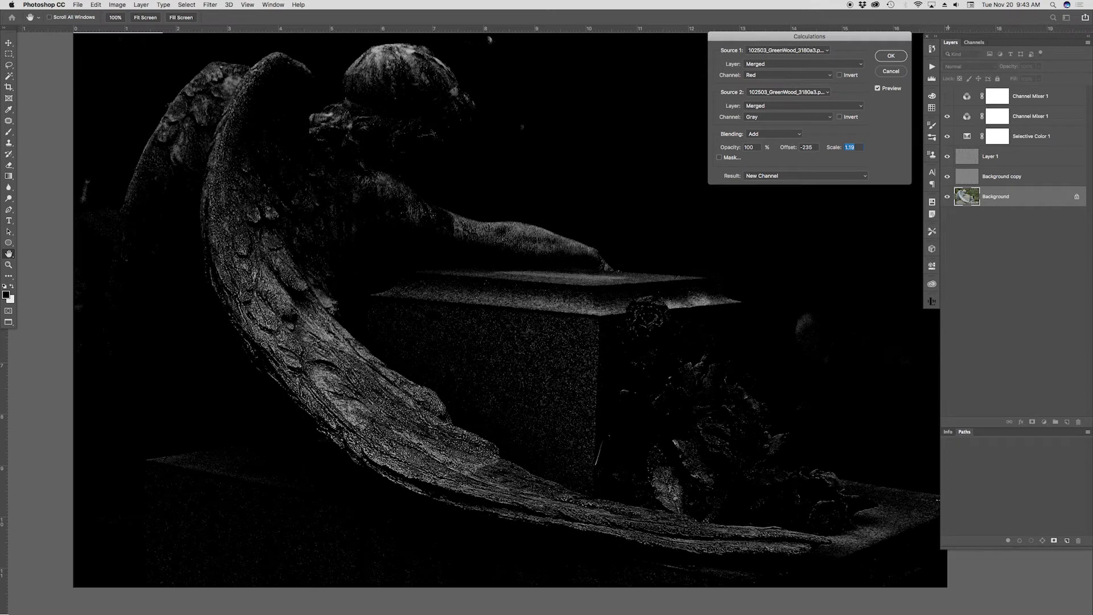
pyautogui.click(891, 58)
# Step: Restore the RGB composite view and load the Alpha 1 channel as a selection
pyautogui.click(974, 42)
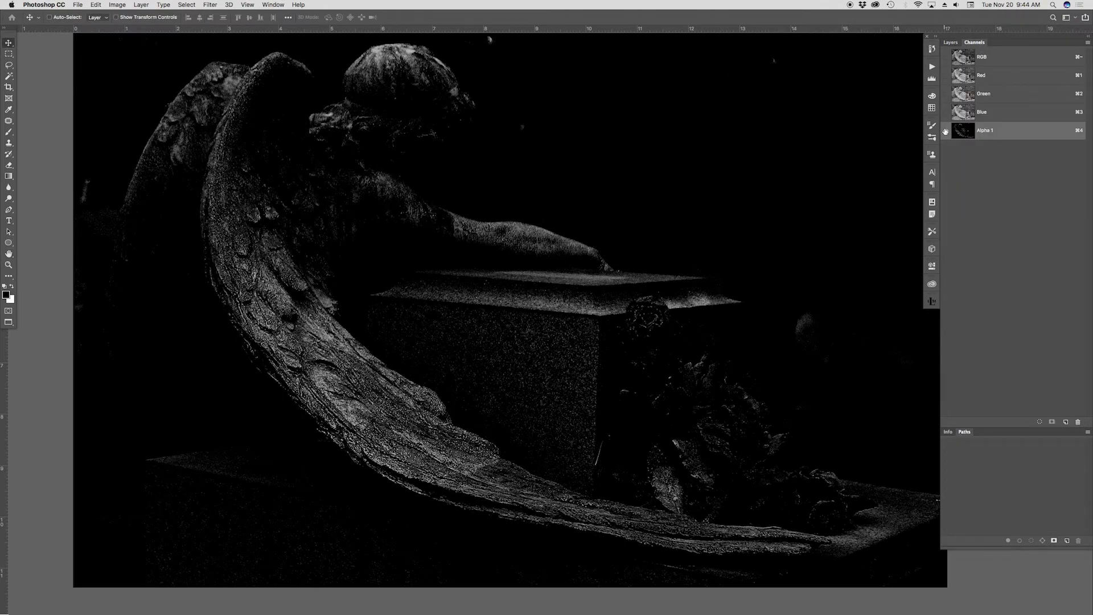
pyautogui.press('super+grave')
pyautogui.keyDown('super'); pyautogui.click(965, 132); pyautogui.keyUp('super')
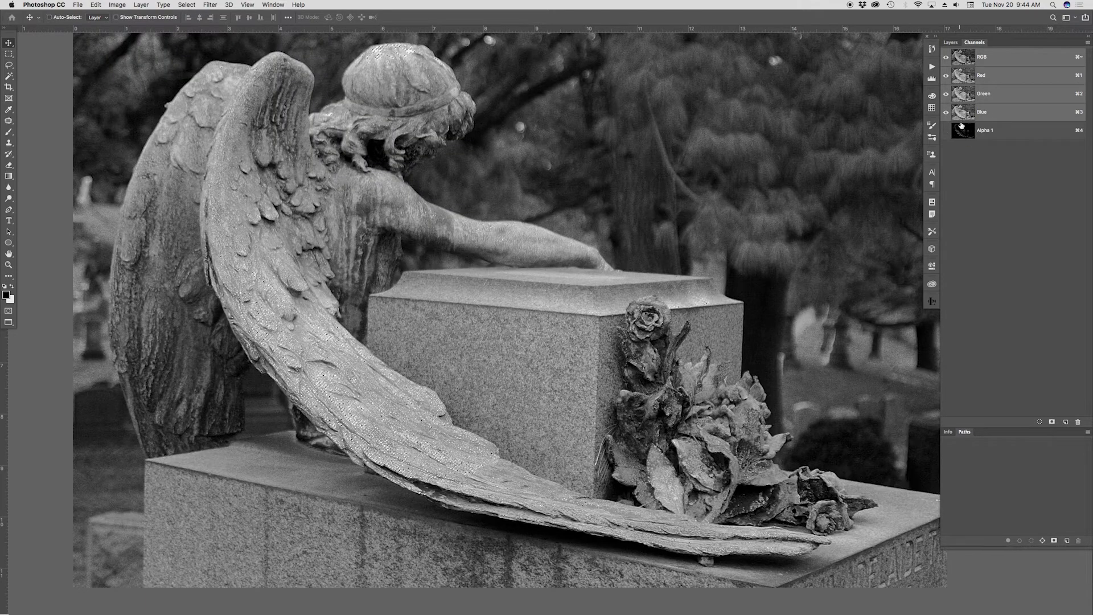
# Step: Run the "Dodge & burn layer" action and fill the selected highlights on the new layer with white
pyautogui.press('F7')
pyautogui.click(931, 67)
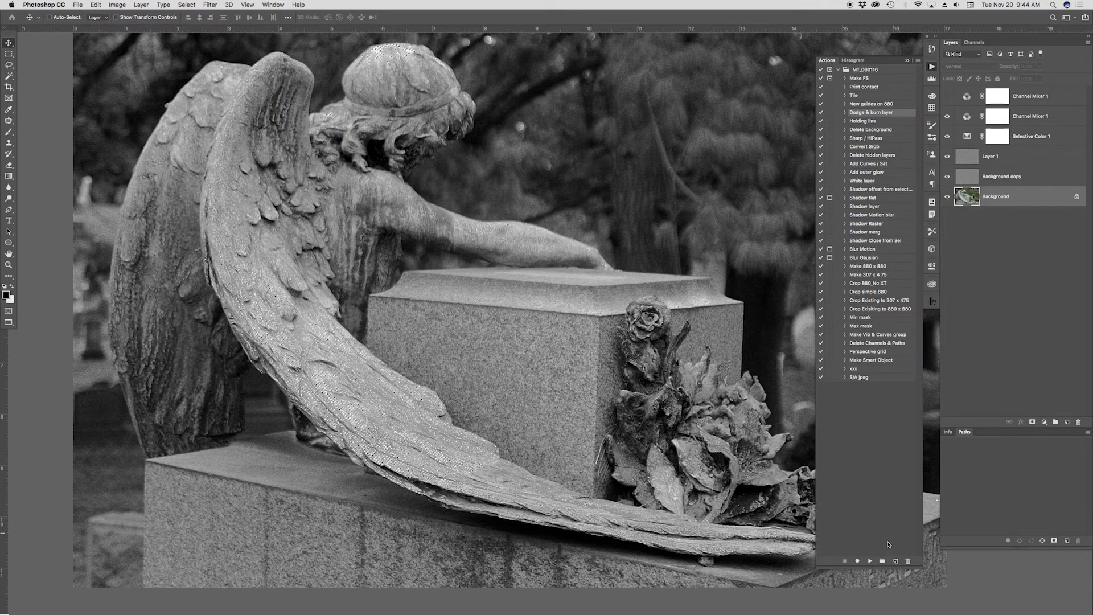
pyautogui.click(870, 561)
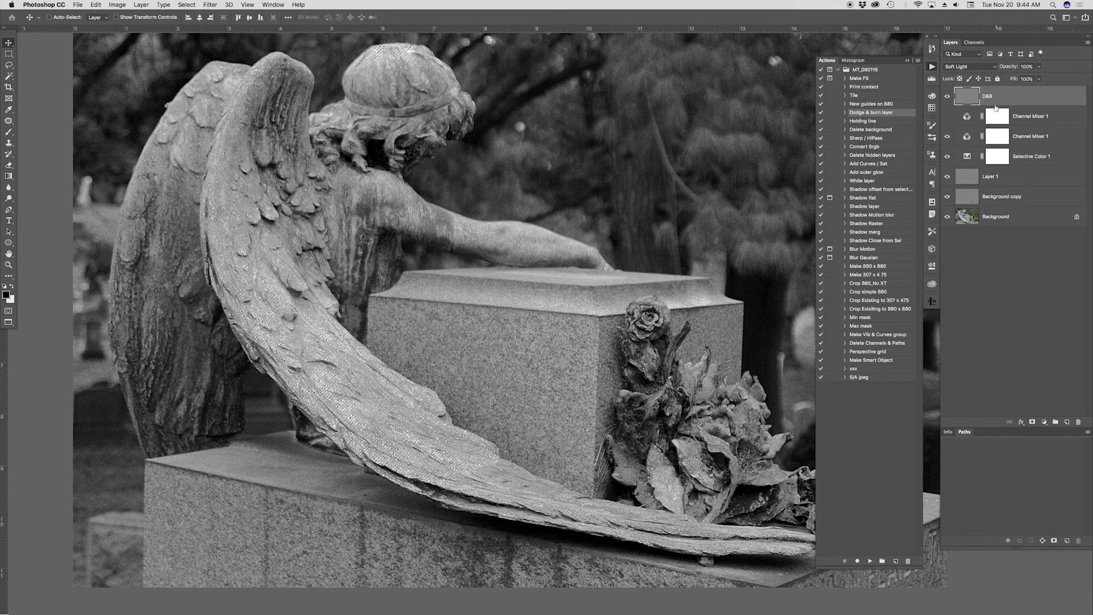
pyautogui.press('x')
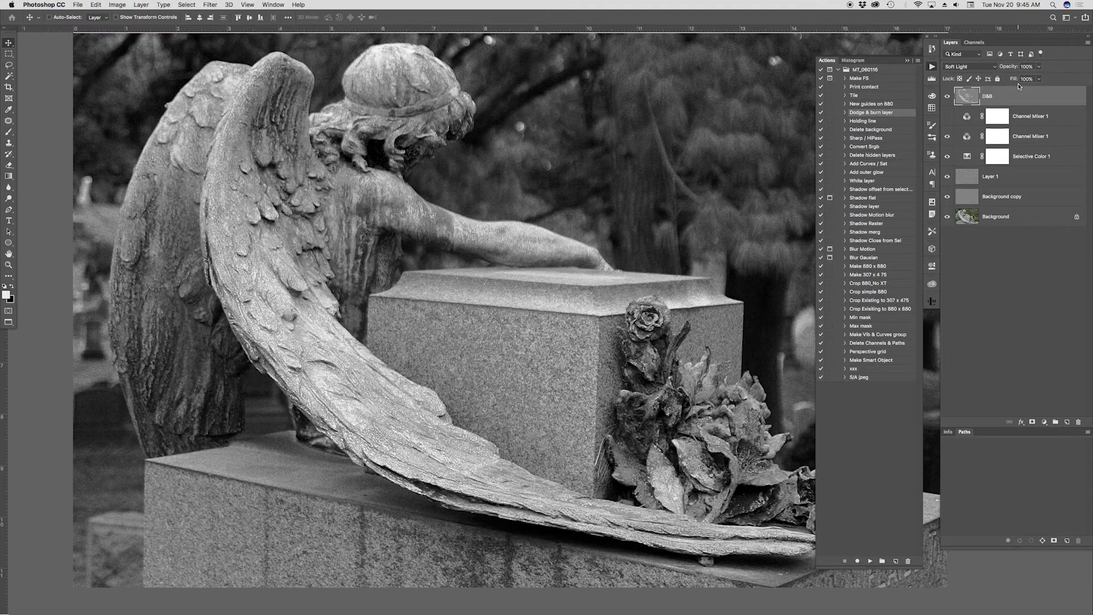
# Step: Try the Overlay blend mode on the D&B layer, compare with the layer hidden, and restore Soft Light
pyautogui.click(969, 67)
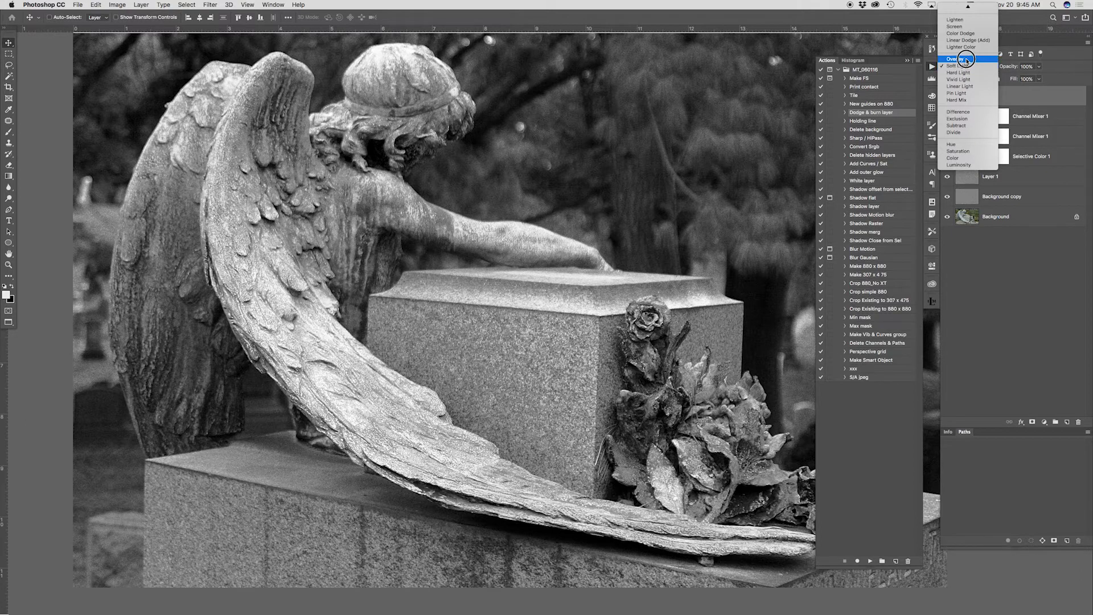
pyautogui.click(966, 59)
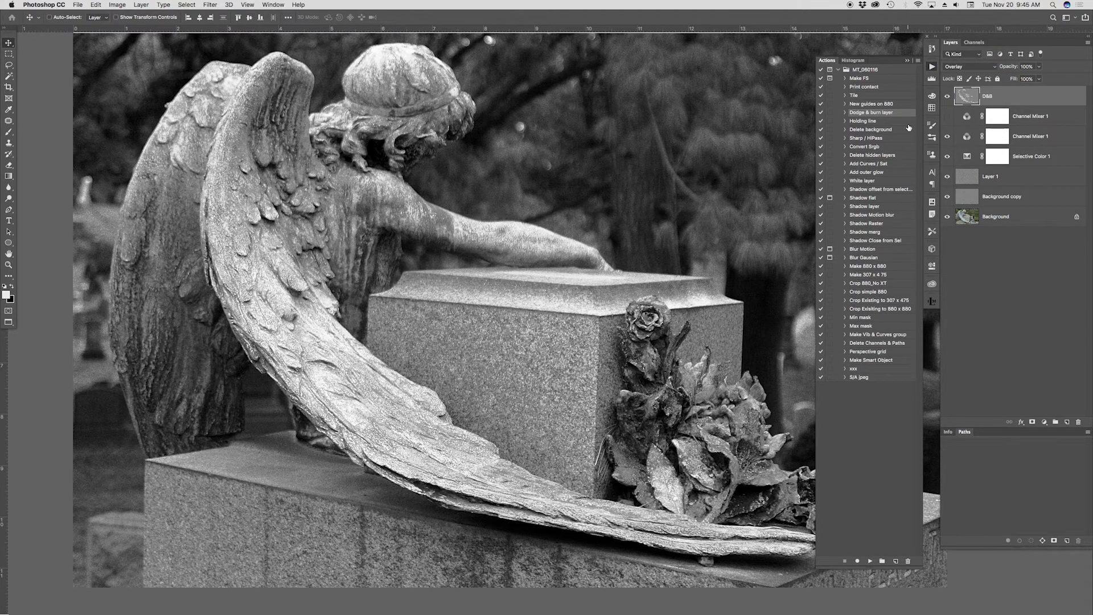
pyautogui.press('super+minus')
pyautogui.click(947, 97)
pyautogui.click(946, 96)
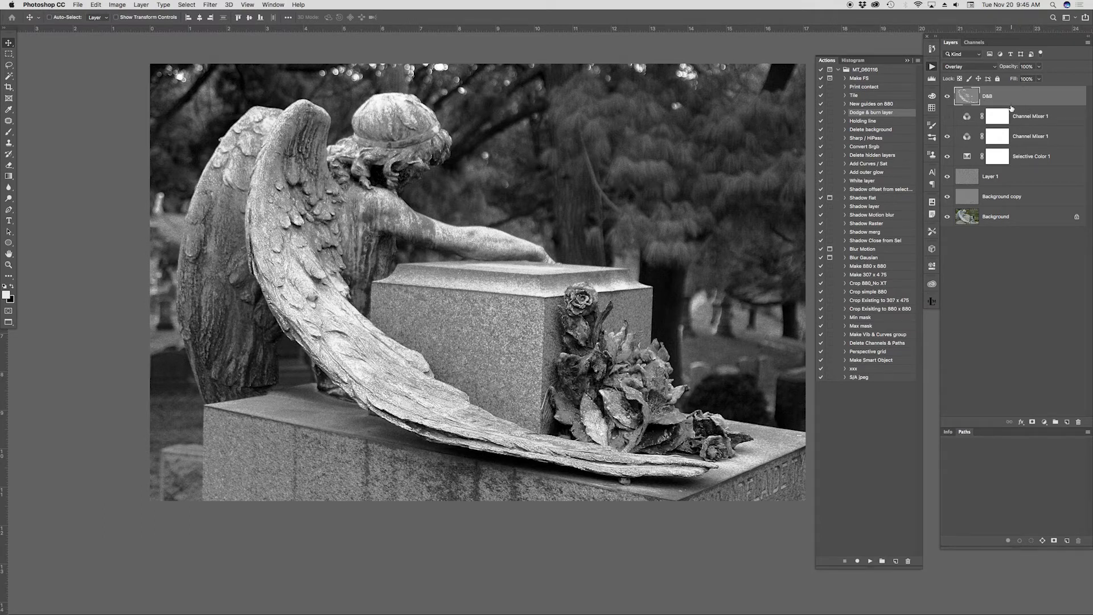
pyautogui.click(970, 67)
pyautogui.click(978, 75)
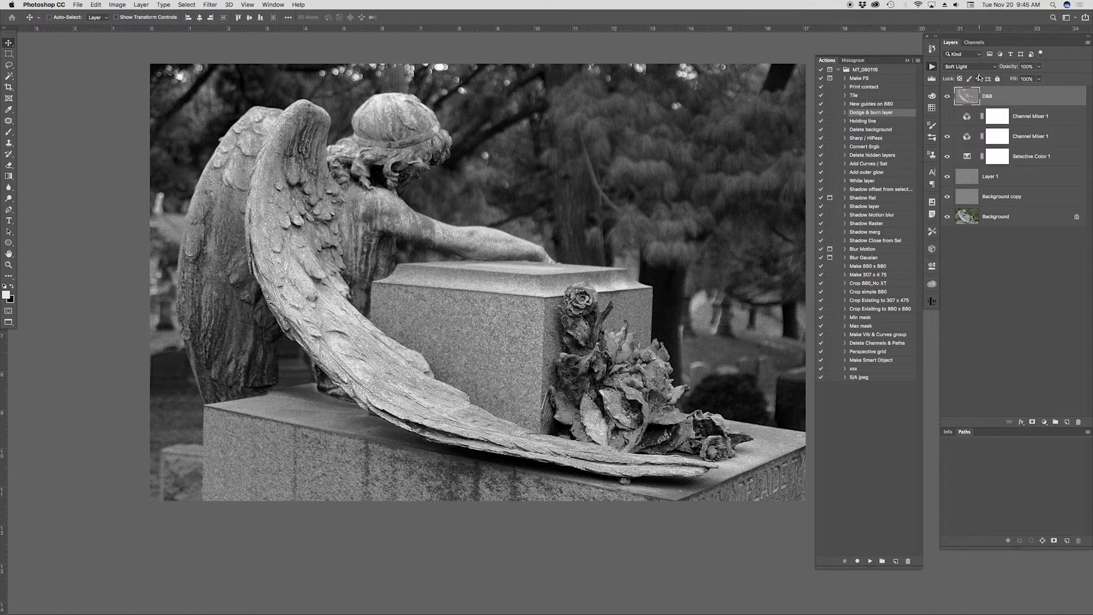
# Step: Compare the image with and without the D&B layer, and duplicate the layer as "D&B copy"
pyautogui.click(948, 96)
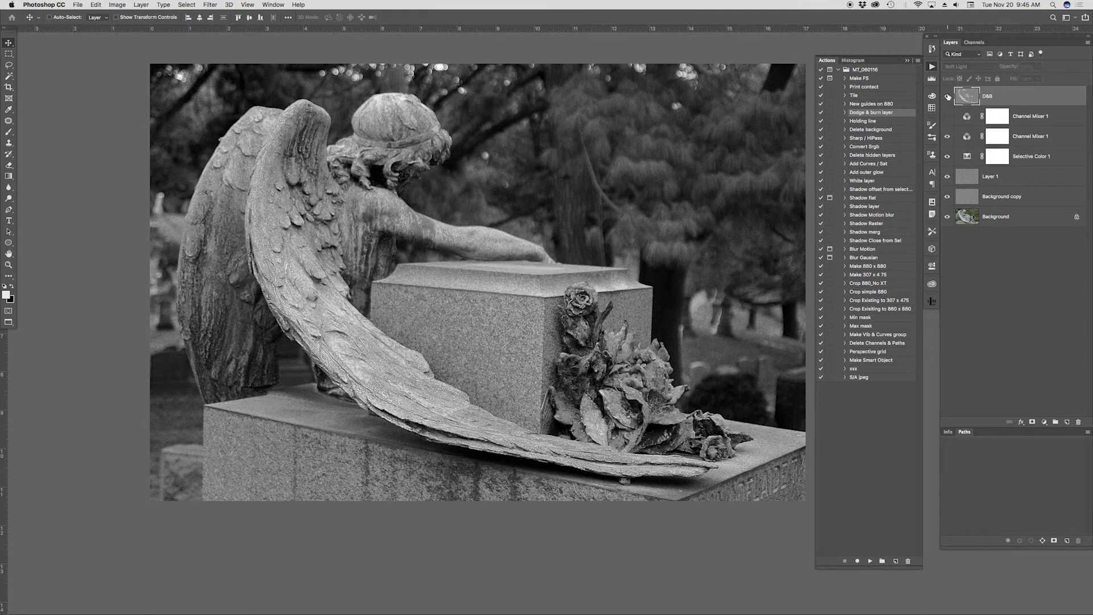
pyautogui.click(947, 97)
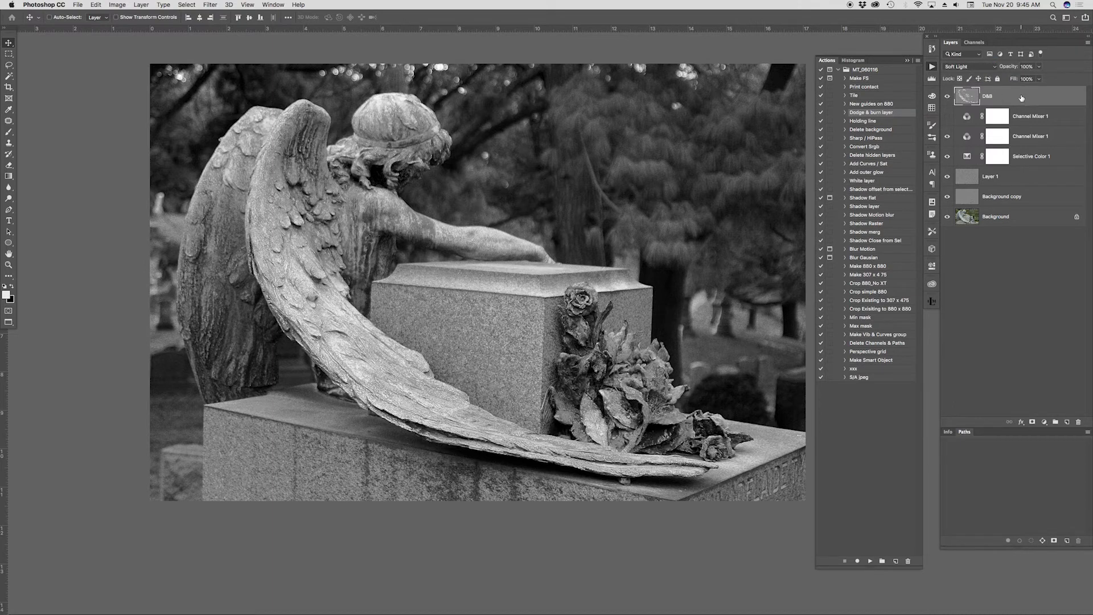
pyautogui.rightClick(1021, 98)
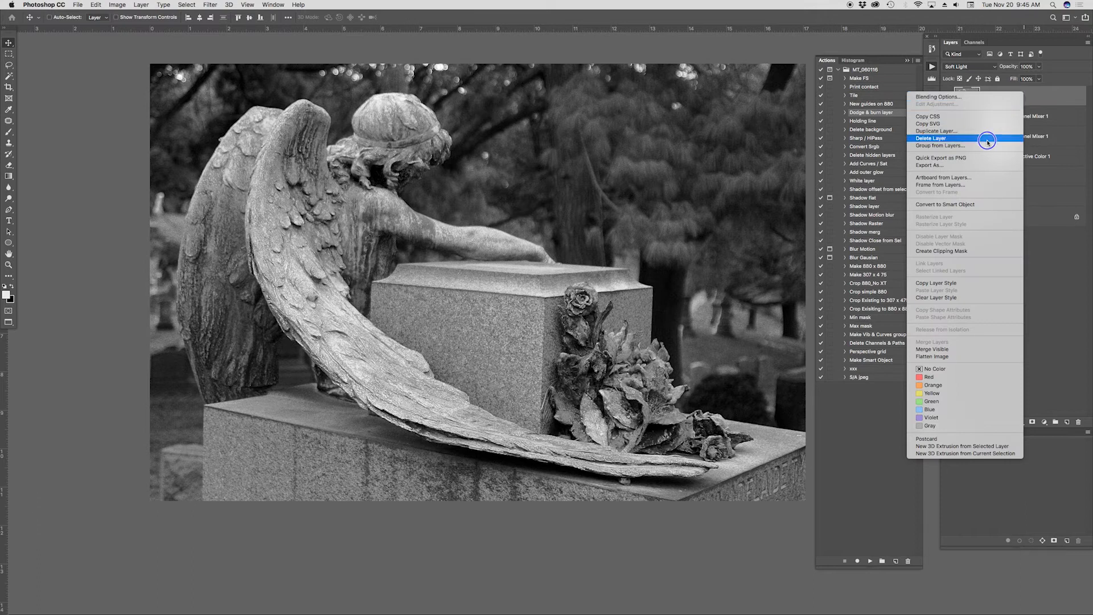
pyautogui.click(988, 131)
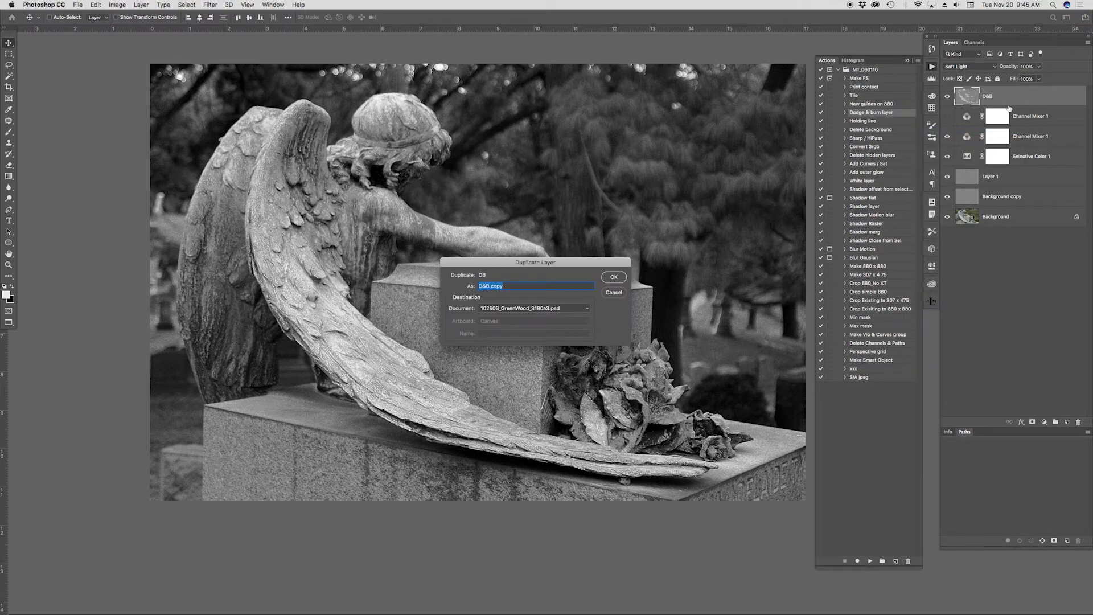
pyautogui.press('Return')
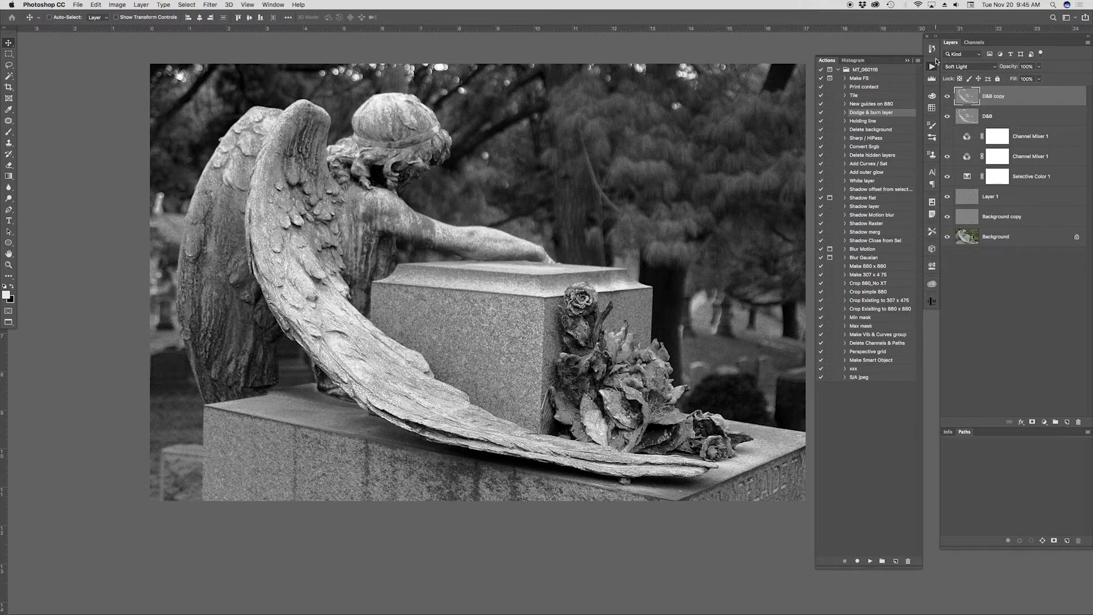
# Step: Save a layer comp named "a" with both D&B layers visible
pyautogui.click(932, 202)
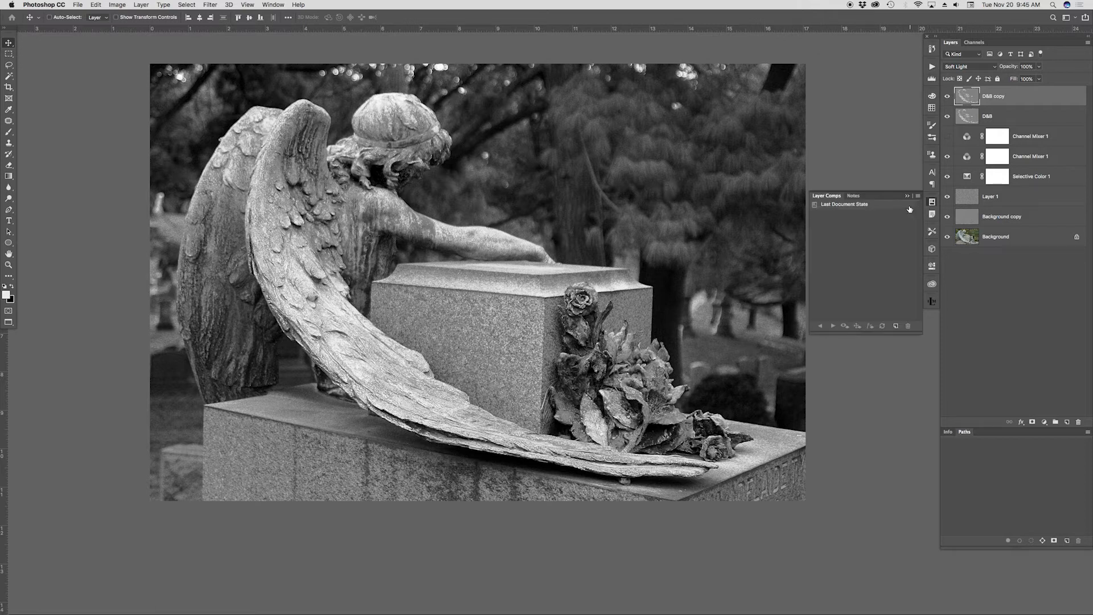
pyautogui.click(896, 326)
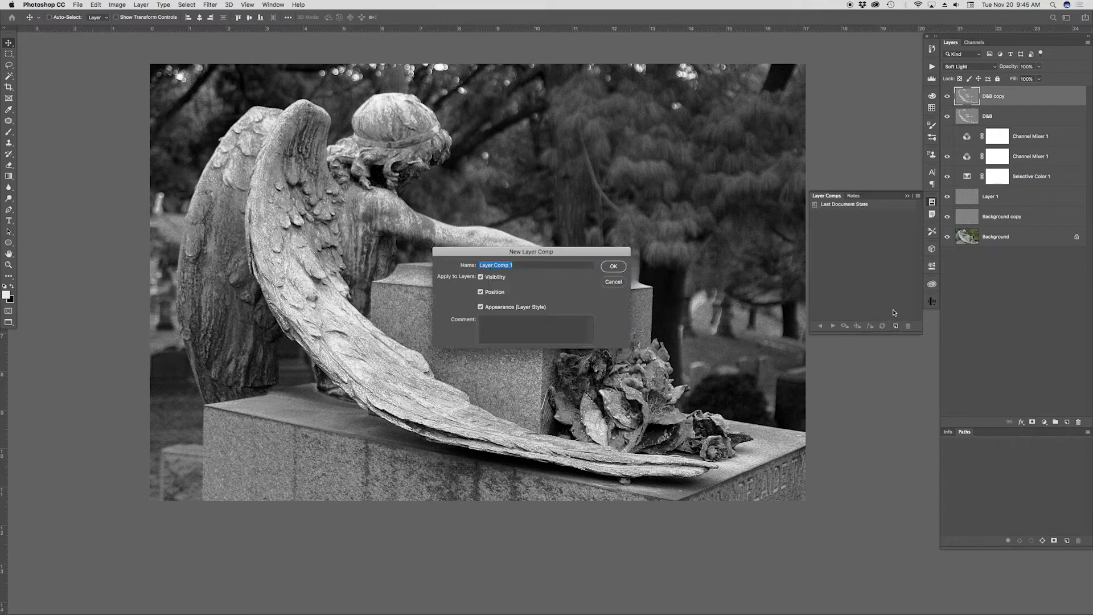
pyautogui.write('a')
pyautogui.press('Return')
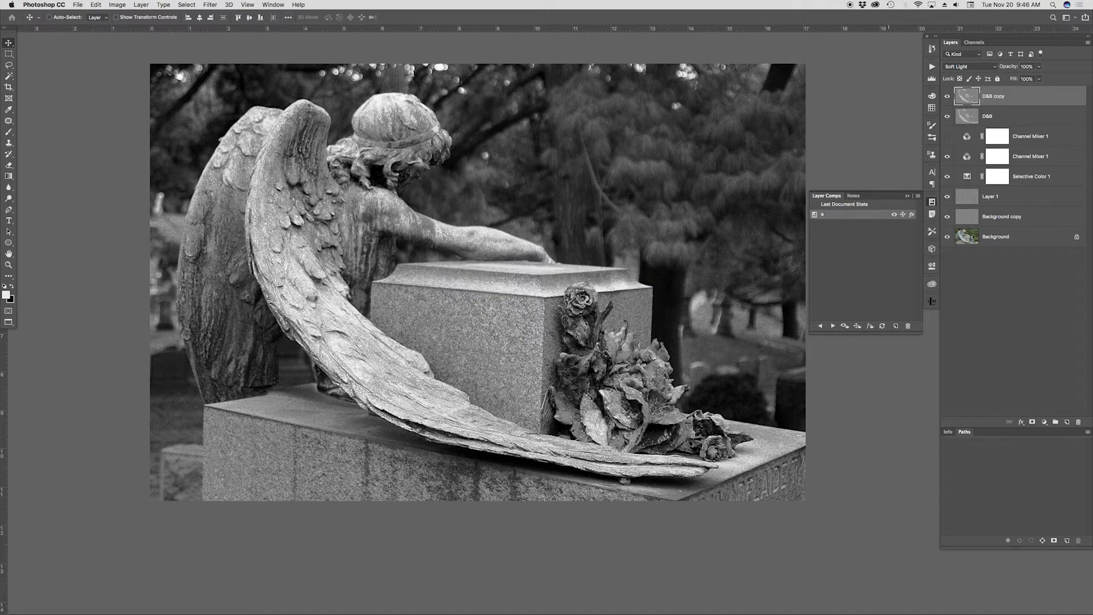
# Step: Hide both D&B layers, save that state as layer comp "b", and cycle through the comps to compare them
pyautogui.moveTo(947, 96); pyautogui.dragTo(947, 116)
pyautogui.click(895, 326)
pyautogui.write('b')
pyautogui.press('Return')
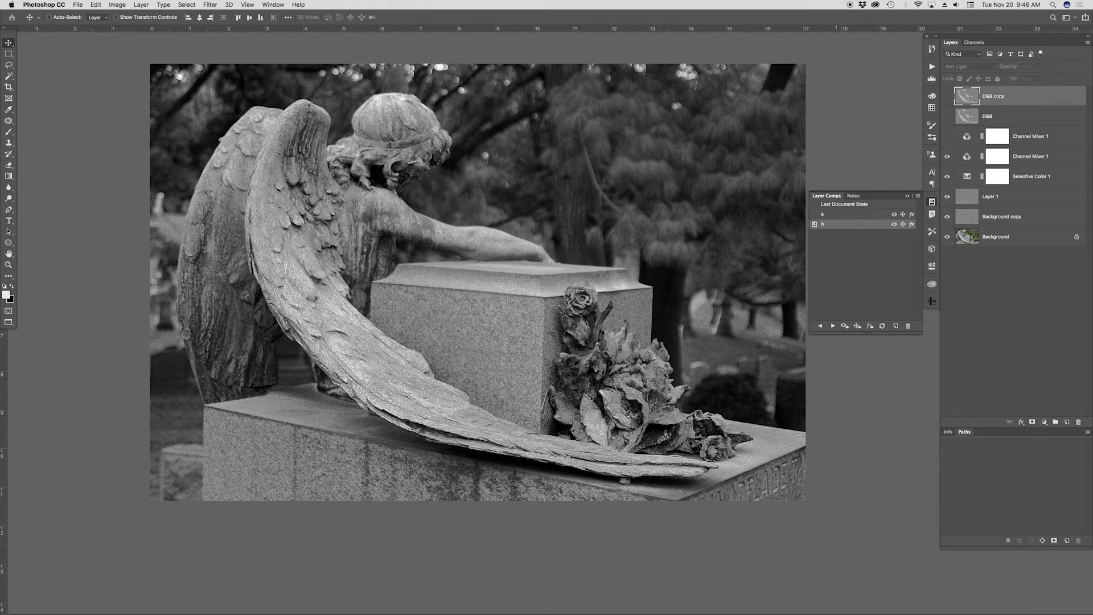
pyautogui.click(832, 326)
pyautogui.click(832, 326)
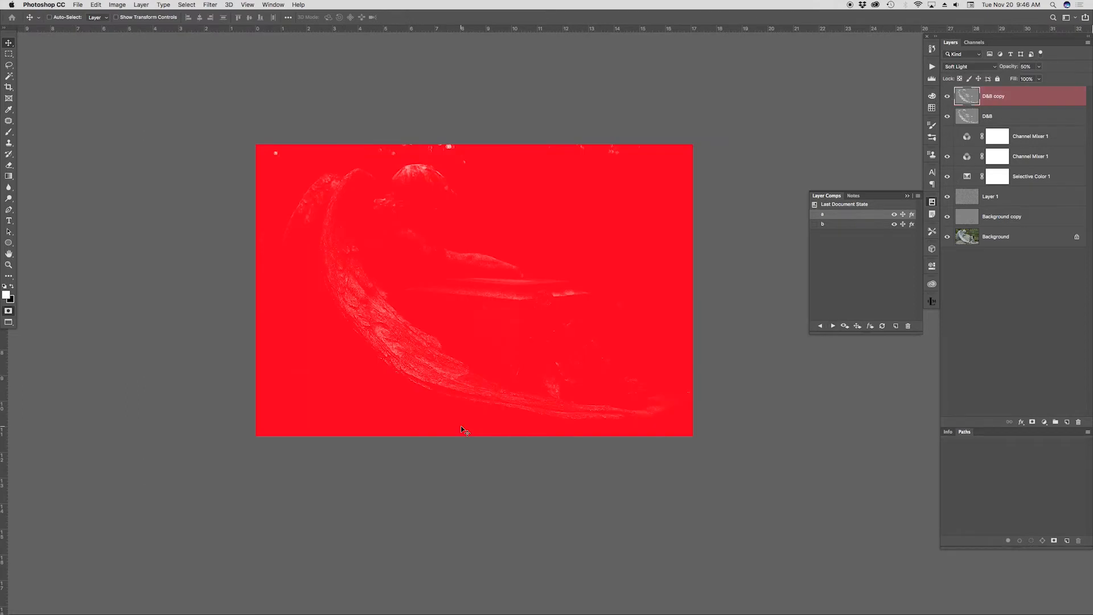
# Step: Invert the highlight selection and run the "Dodge & burn layer" action, checking the new D&B layer on its own
pyautogui.press('q')
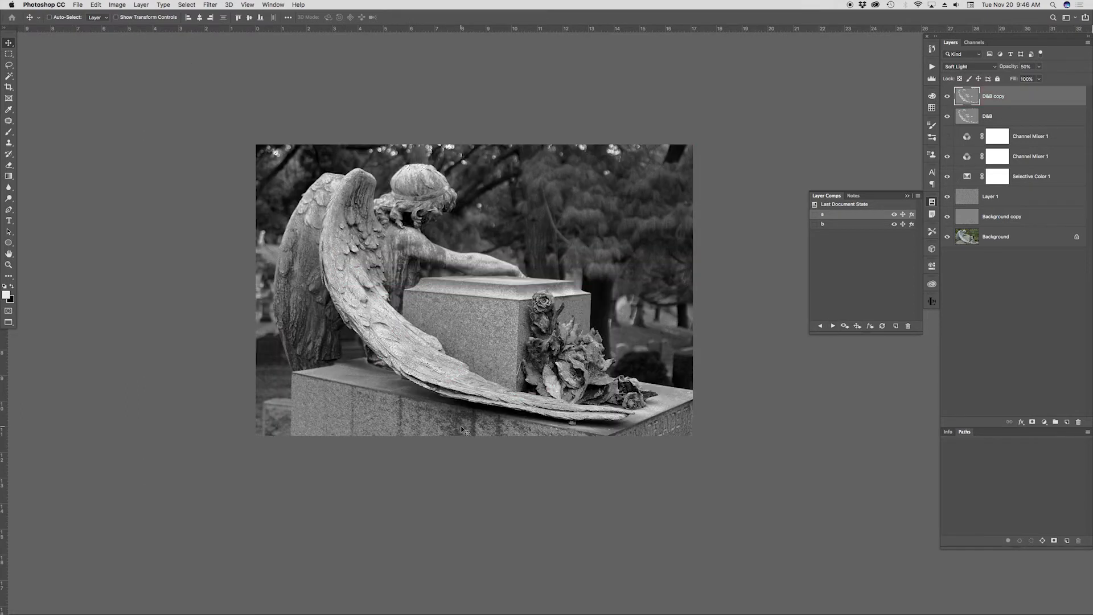
pyautogui.press('super+shift+i')
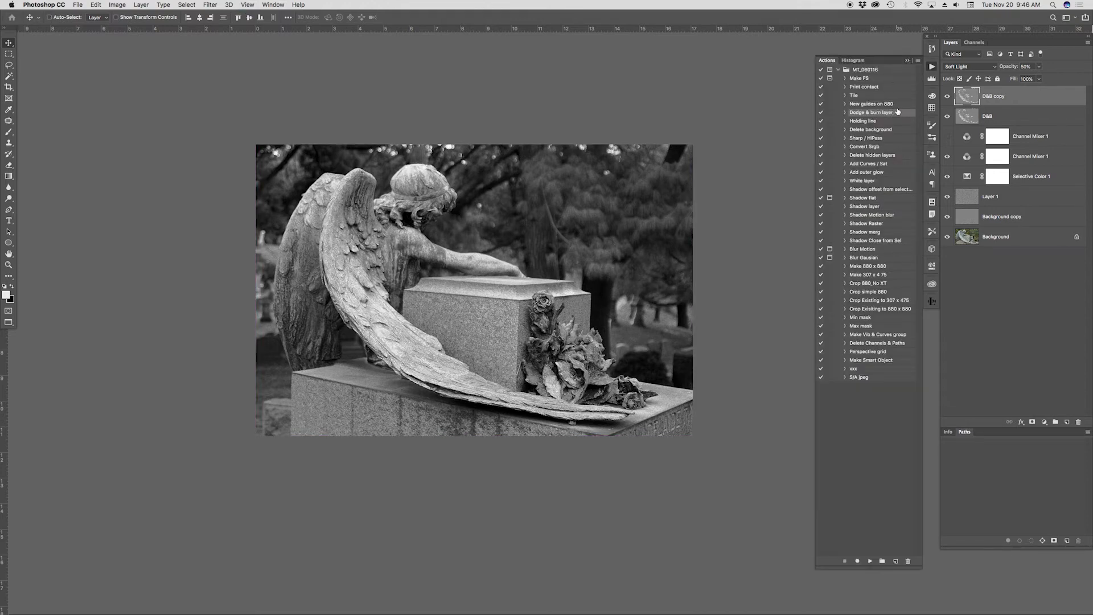
pyautogui.click(869, 561)
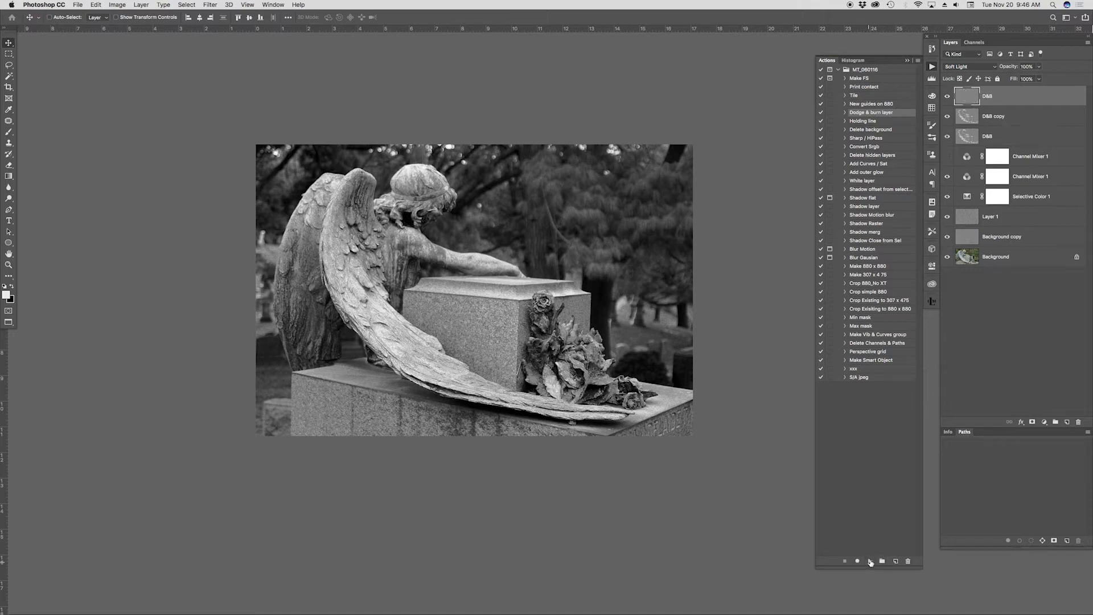
pyautogui.keyDown('alt'); pyautogui.click(947, 96); pyautogui.keyUp('alt')
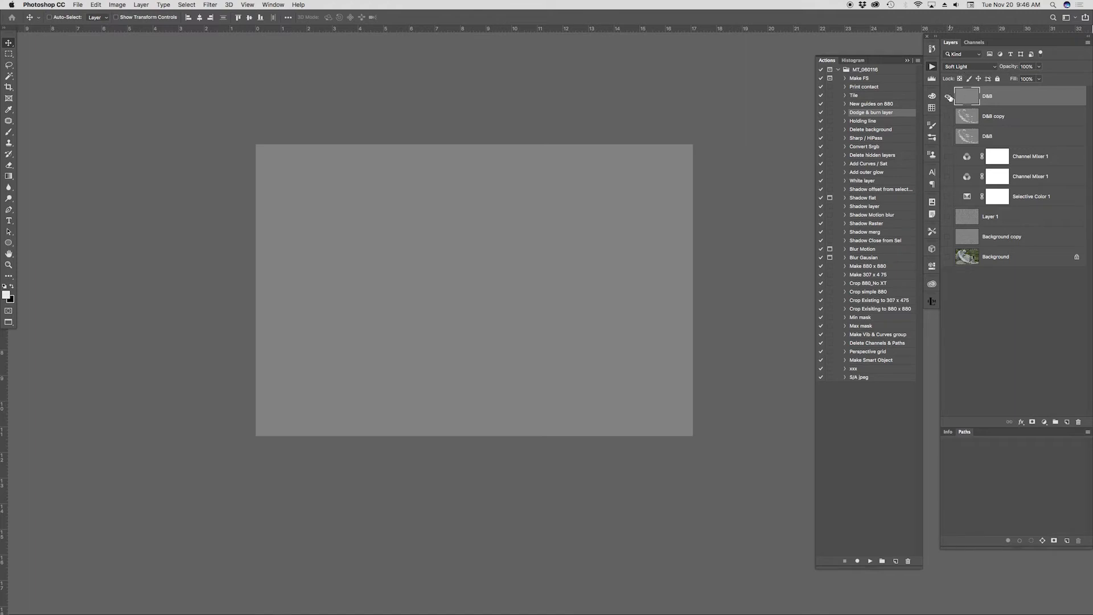
pyautogui.keyDown('alt'); pyautogui.click(948, 97); pyautogui.keyUp('alt')
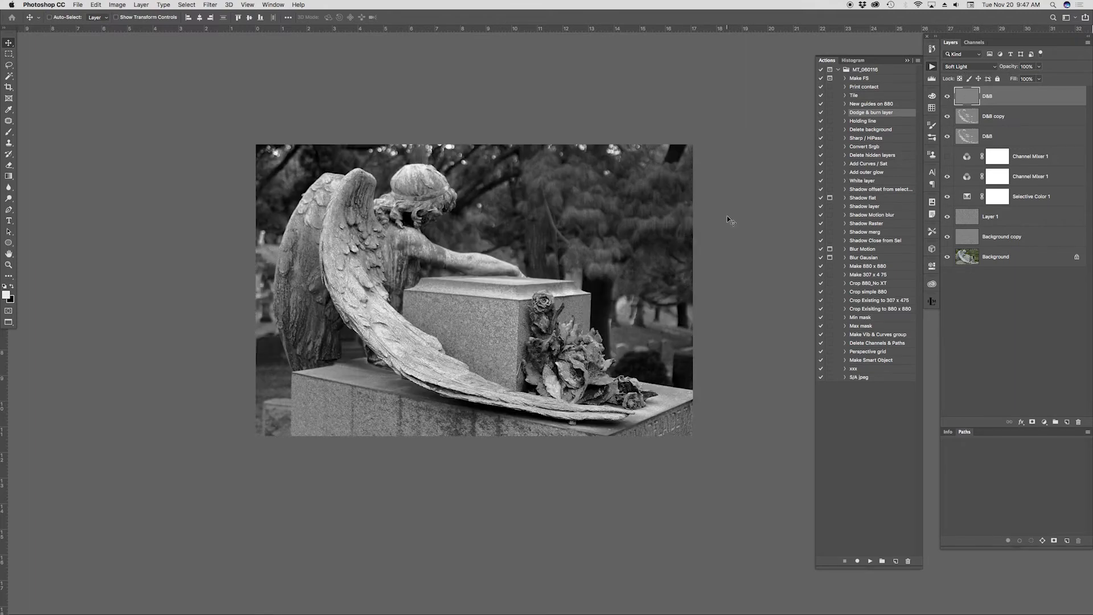
# Step: Paint with a black brush at 20% opacity on the new D&B layer to darken the unselected-highlight areas around the statue
pyautogui.press('b')
pyautogui.press('x')
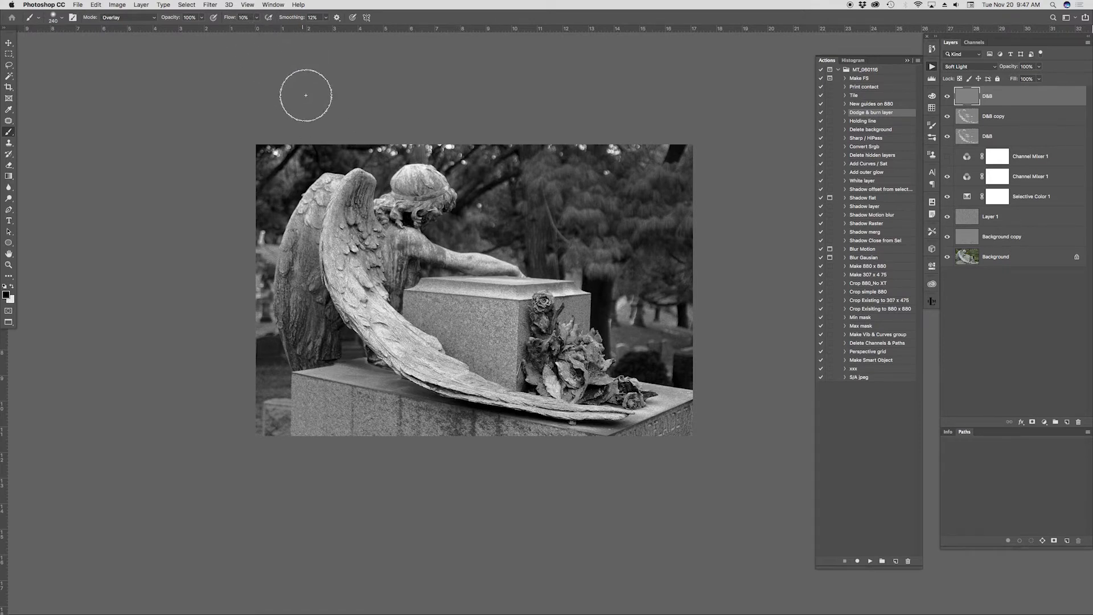
pyautogui.press('2')
pyautogui.moveTo(462, 364); pyautogui.dragTo(373, 278)
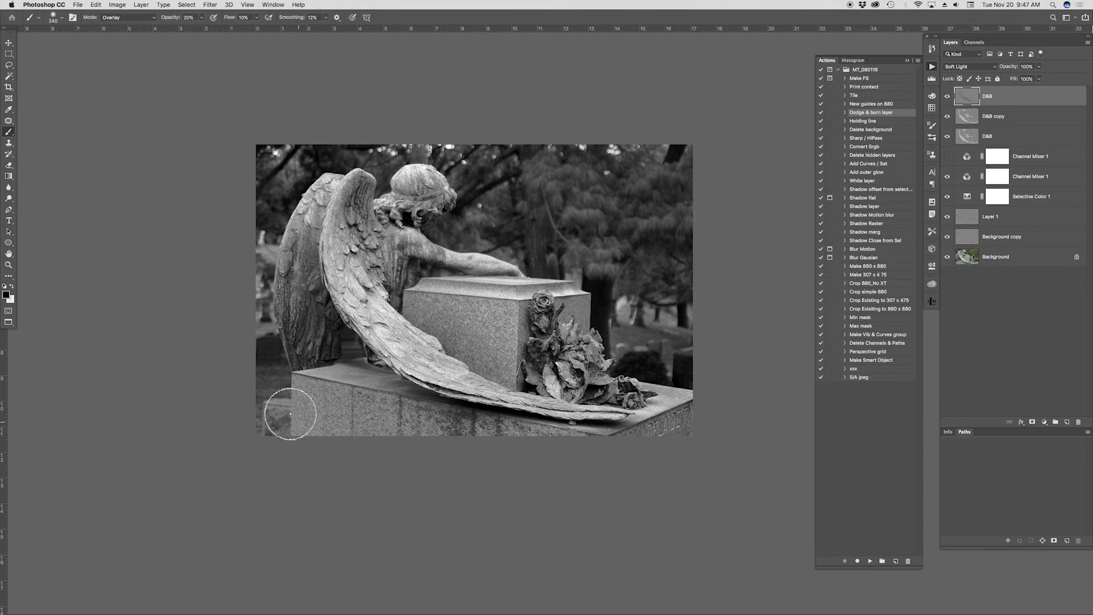
pyautogui.moveTo(469, 228)
pyautogui.mouseDown()
pyautogui.moveTo(657, 316)
pyautogui.moveTo(629, 342)
pyautogui.moveTo(689, 374)
pyautogui.mouseUp()
# Step: Check the protected highlights in Quick Mask mode, hide the selection edges, and set the brush opacity to 50%
pyautogui.press('q')
pyautogui.press('q')
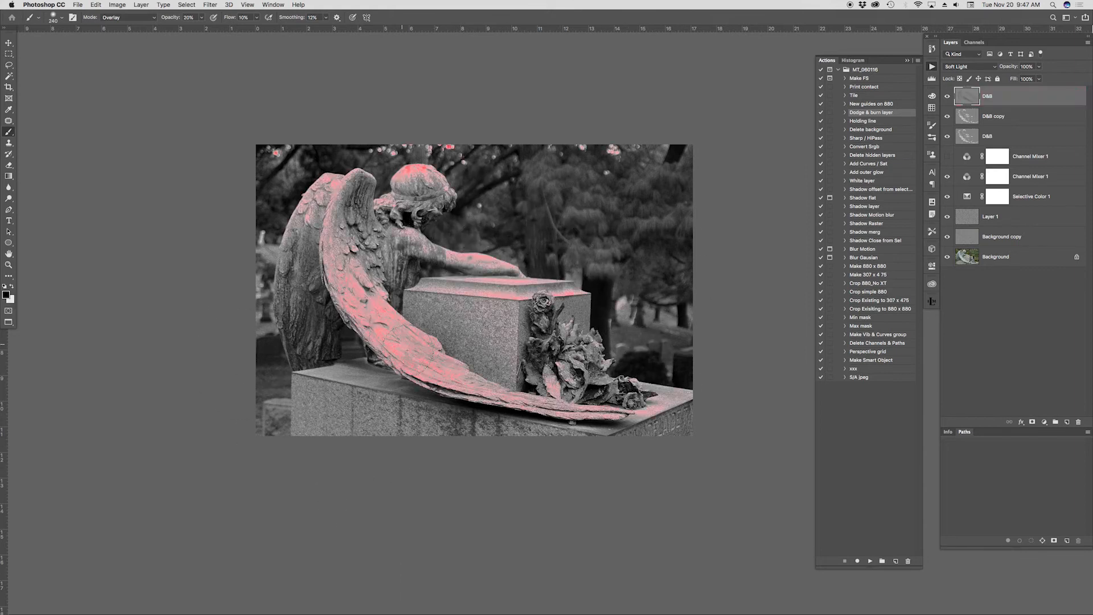
pyautogui.press('super+h')
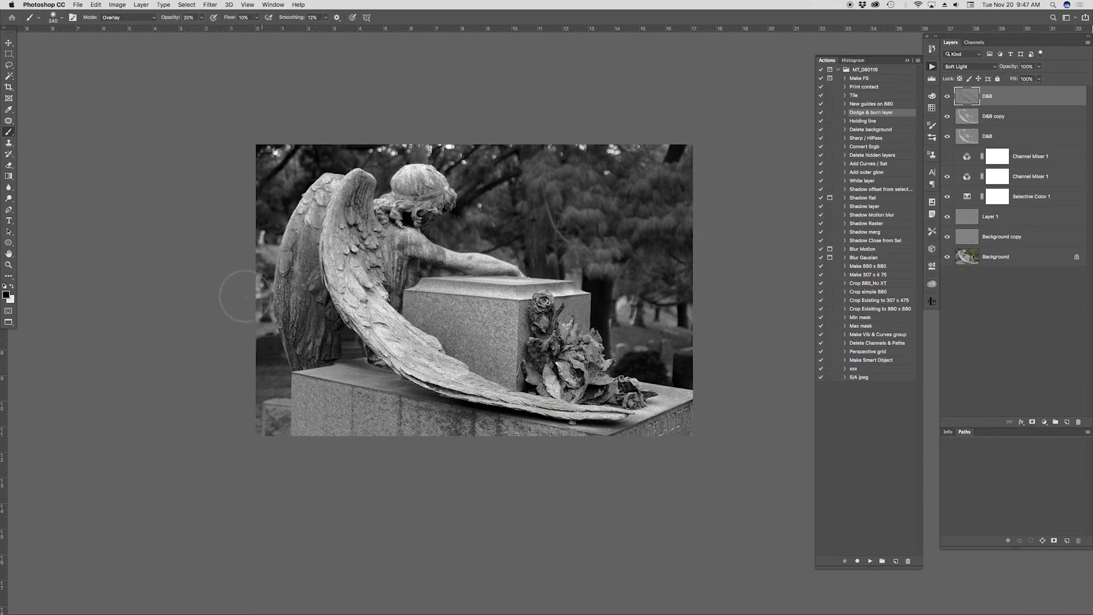
pyautogui.press('5')
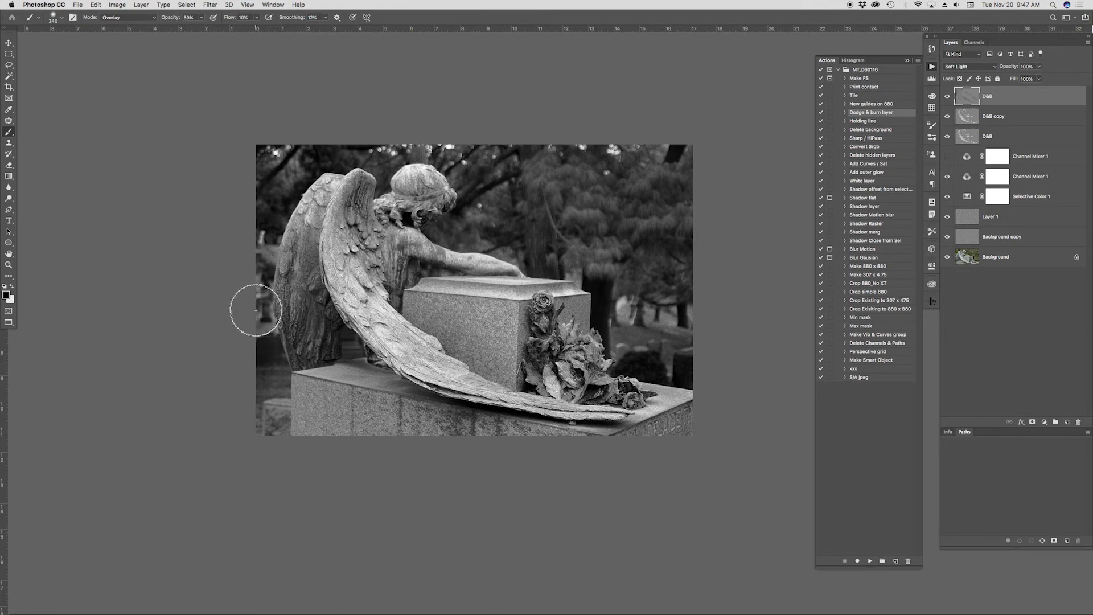
# Step: Darken the image on the top D&B layer with a reversed gradient at 22% opacity, running diagonally across the whole photo
pyautogui.press('g')
pyautogui.press('2')
pyautogui.moveTo(700, 103); pyautogui.dragTo(245, 463)
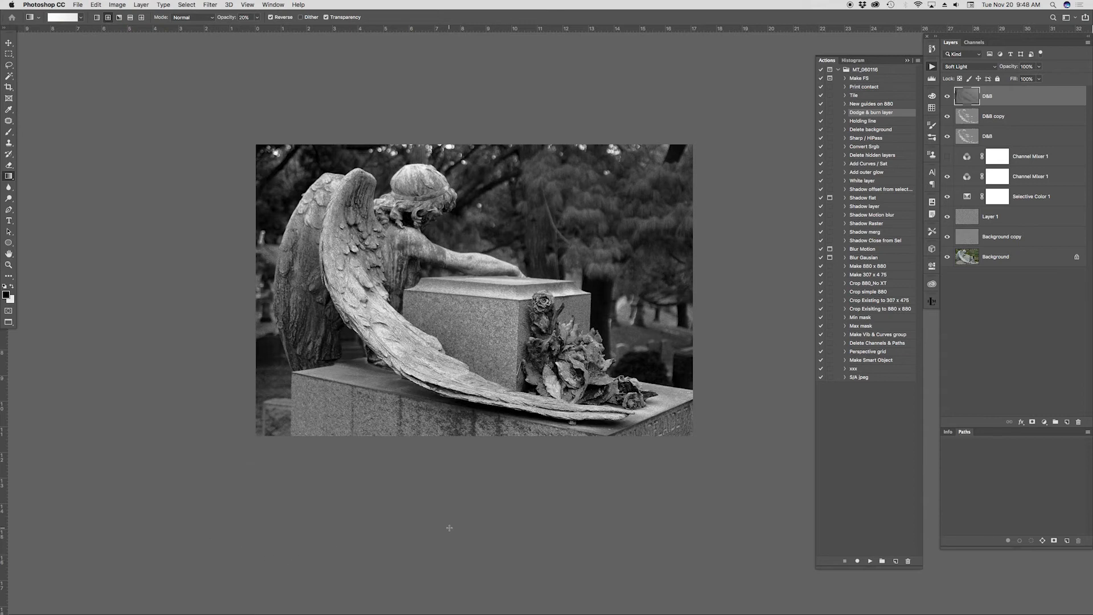
# Step: Save the darkened version as a new layer comp and compare it with comp "a"
pyautogui.click(932, 202)
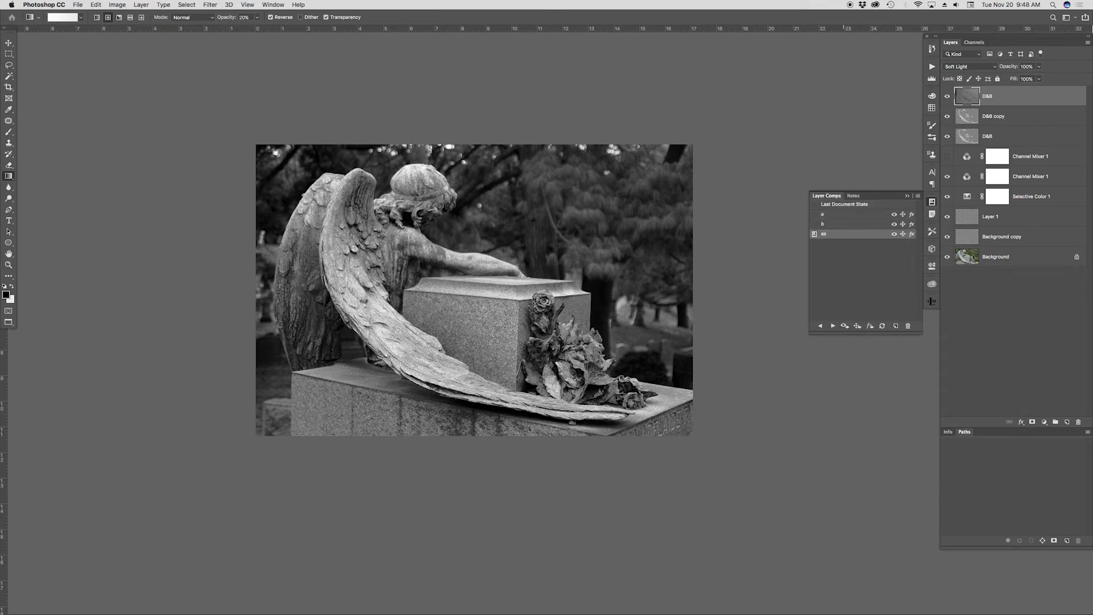
pyautogui.click(833, 326)
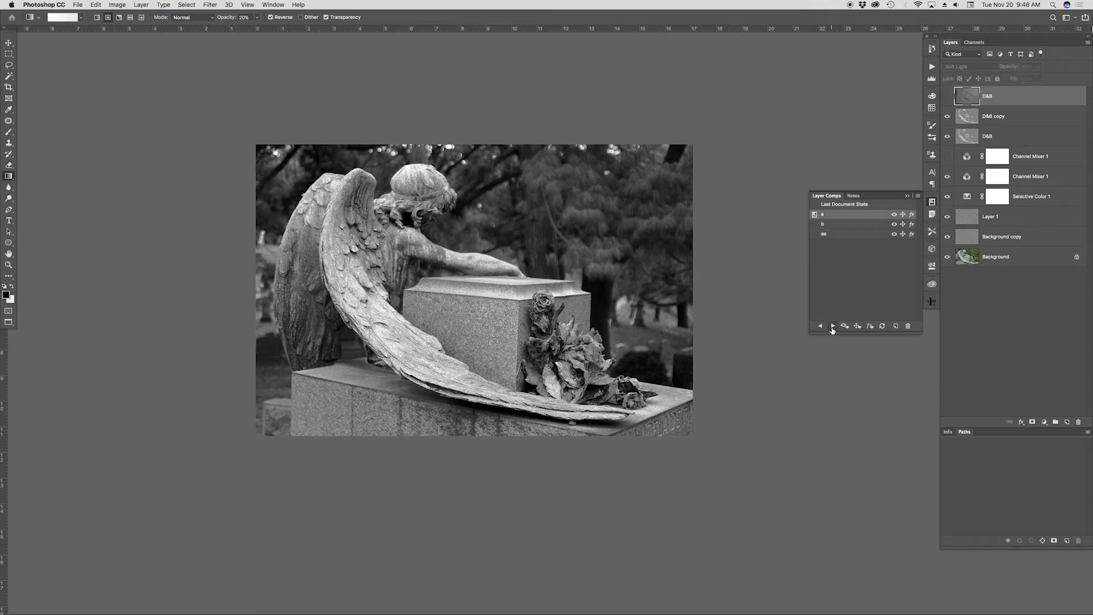
pyautogui.click(833, 326)
pyautogui.click(833, 326)
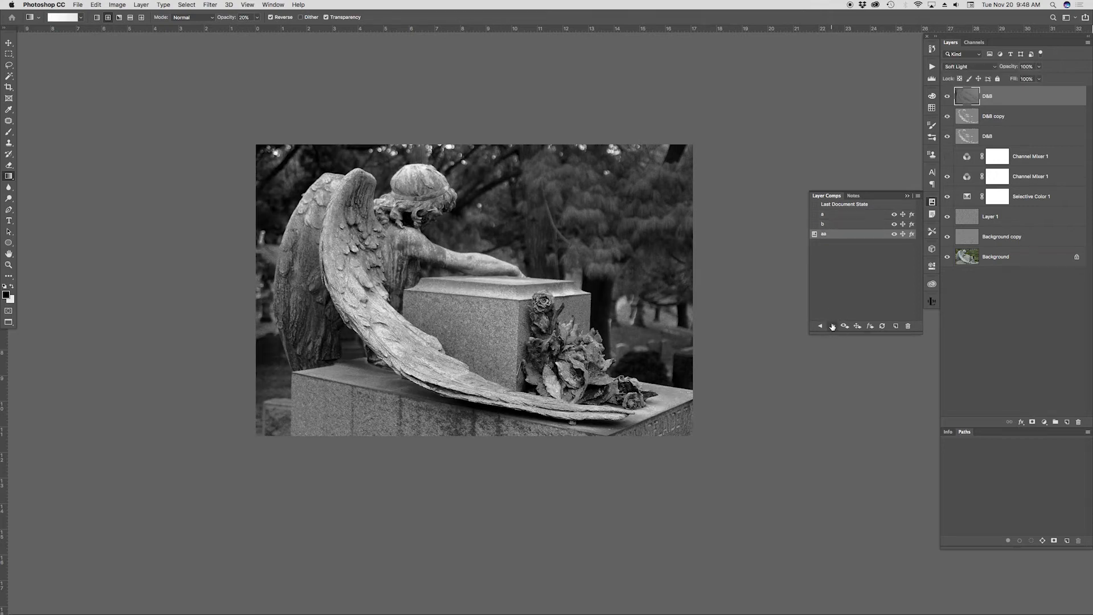
pyautogui.click(814, 214)
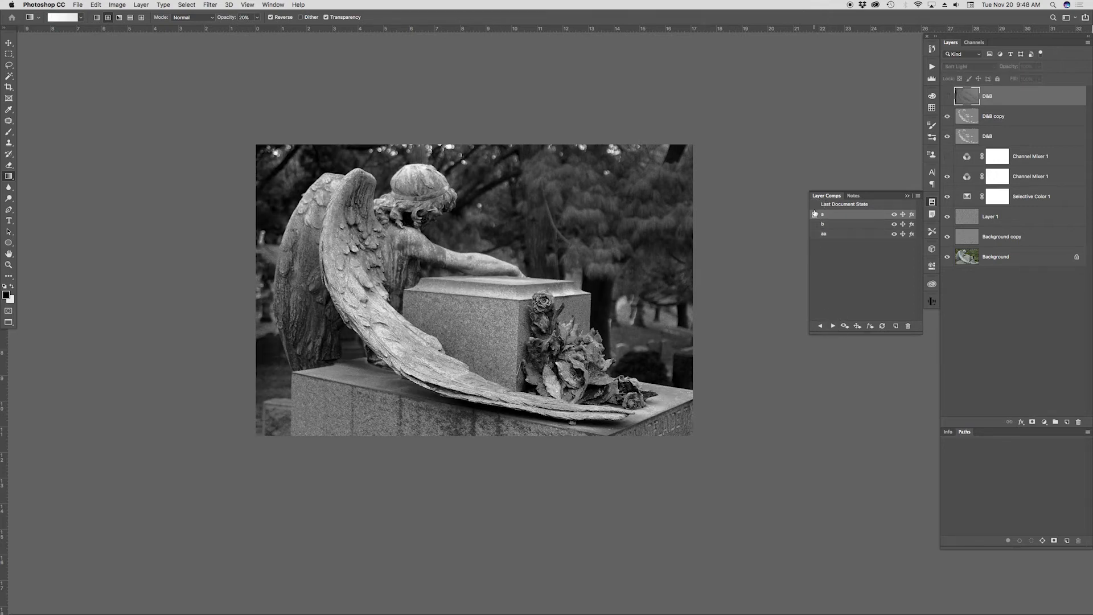
pyautogui.click(815, 233)
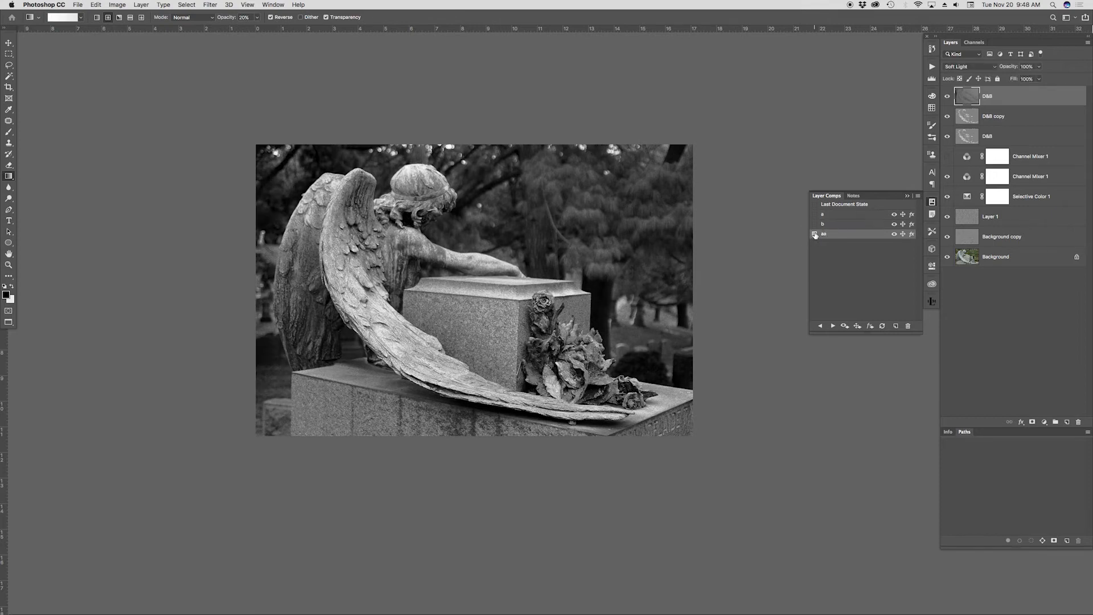
pyautogui.click(814, 214)
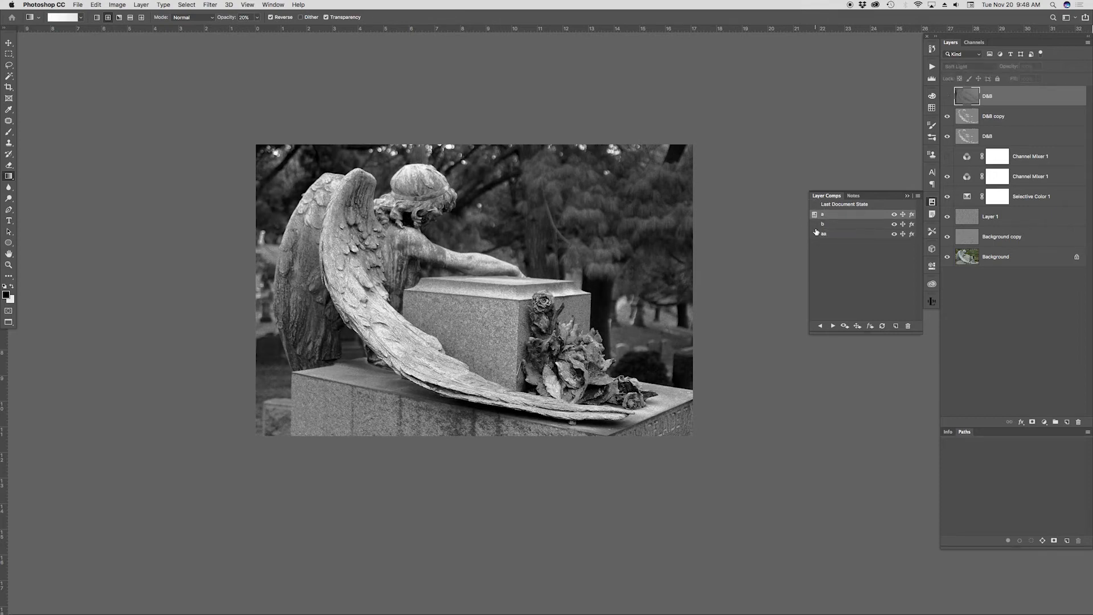
pyautogui.click(815, 233)
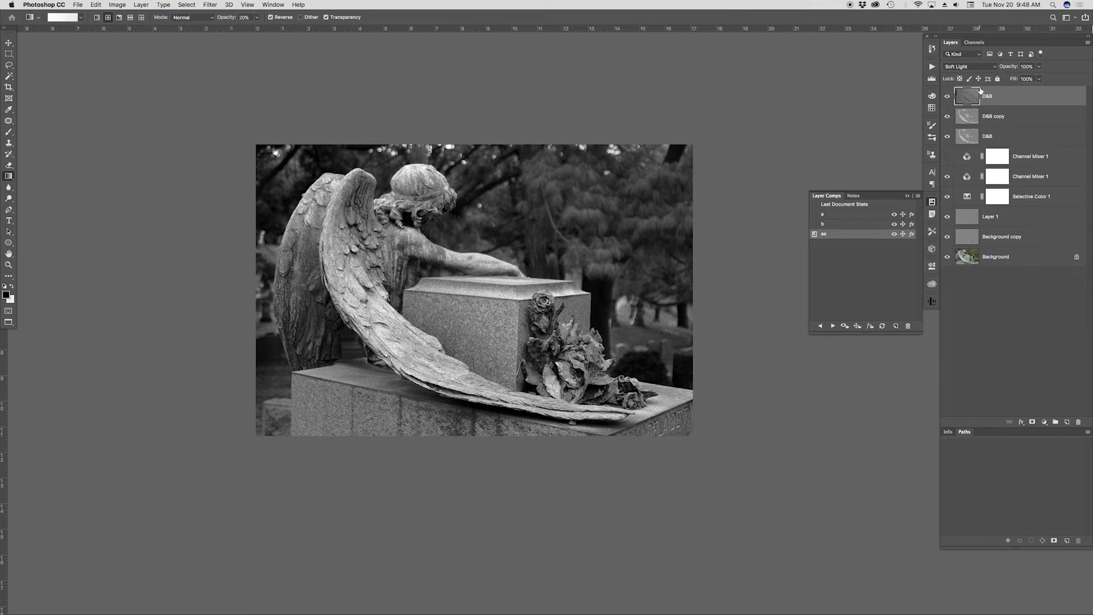
# Step: Darken the photo's left edge and left corners on the top D&B layer using 22% opacity gradients without Reverse
pyautogui.press('b')
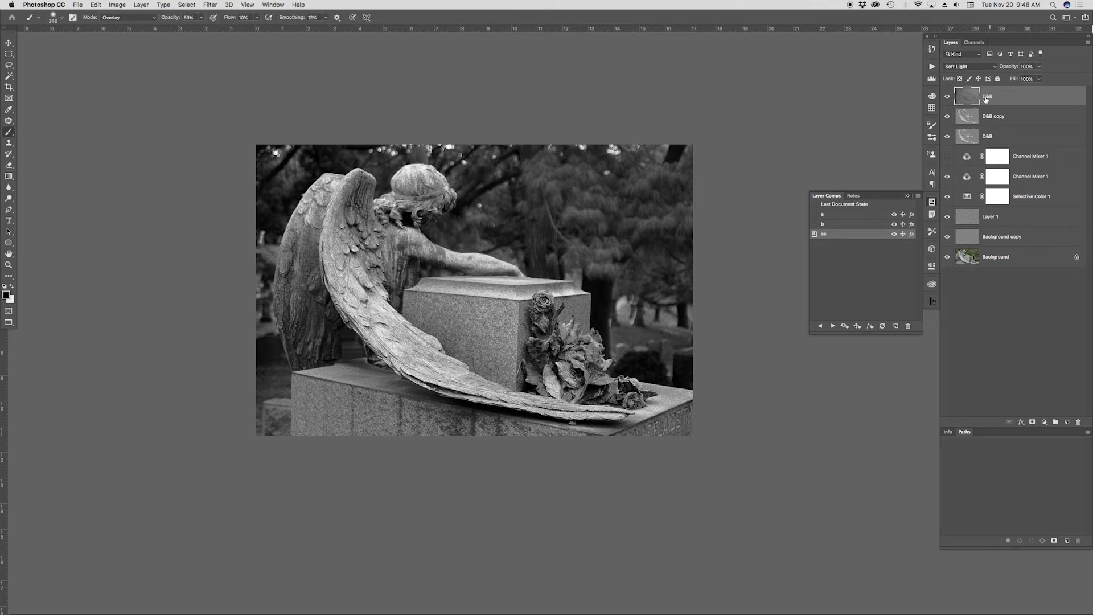
pyautogui.press('g')
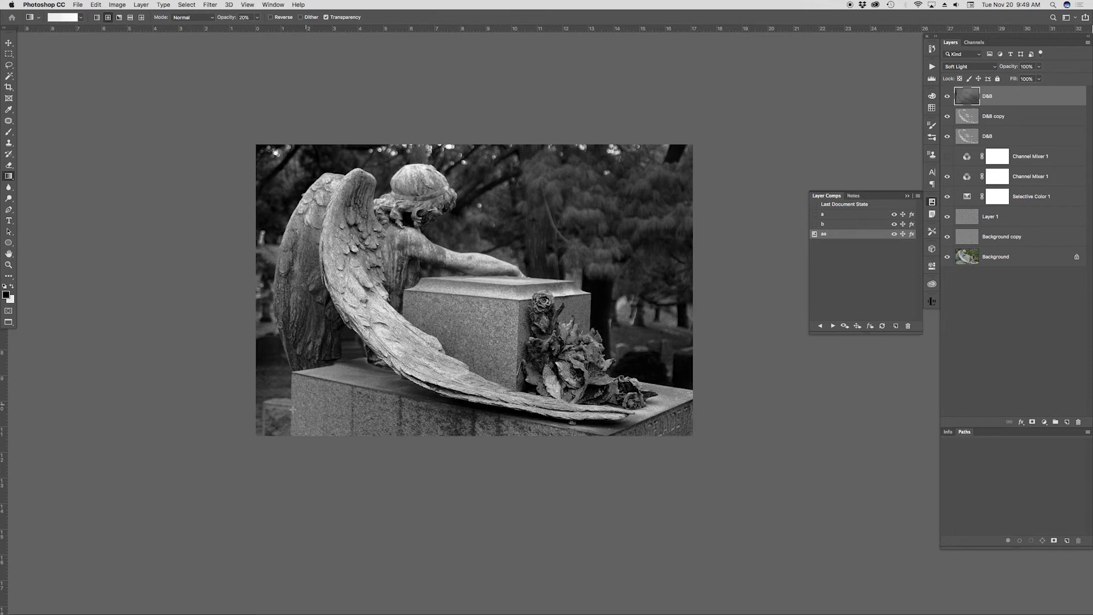
pyautogui.moveTo(259, 445); pyautogui.dragTo(397, 307)
pyautogui.moveTo(241, 275); pyautogui.dragTo(328, 275)
pyautogui.moveTo(245, 160); pyautogui.dragTo(334, 225)
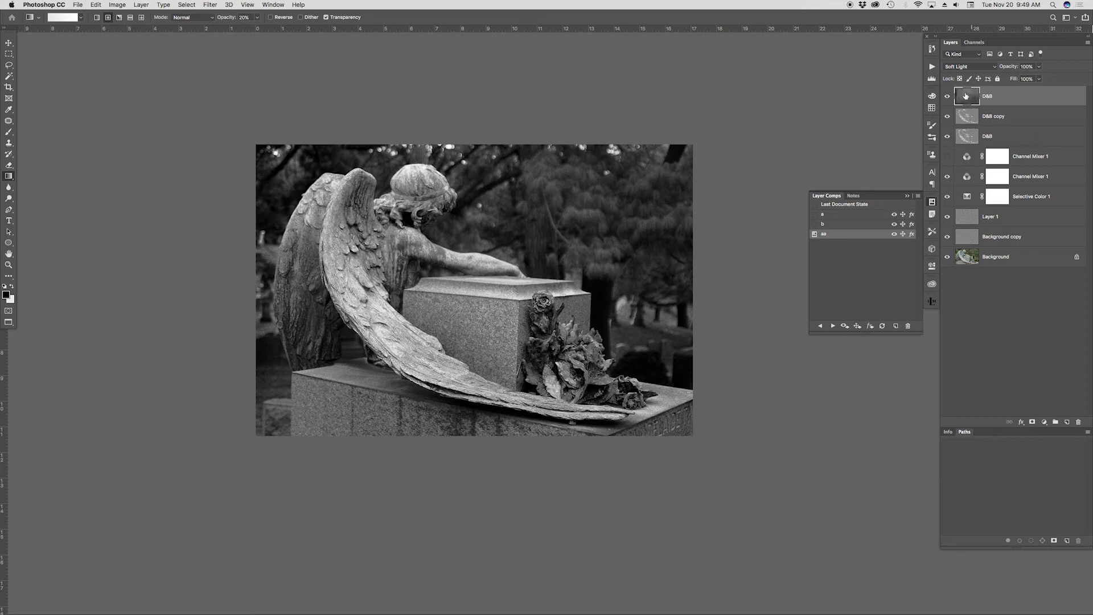
# Step: View the top D&B layer on its own, restore the other layers, and toggle it to check its darkening effect
pyautogui.keyDown('alt'); pyautogui.click(947, 97); pyautogui.keyUp('alt')
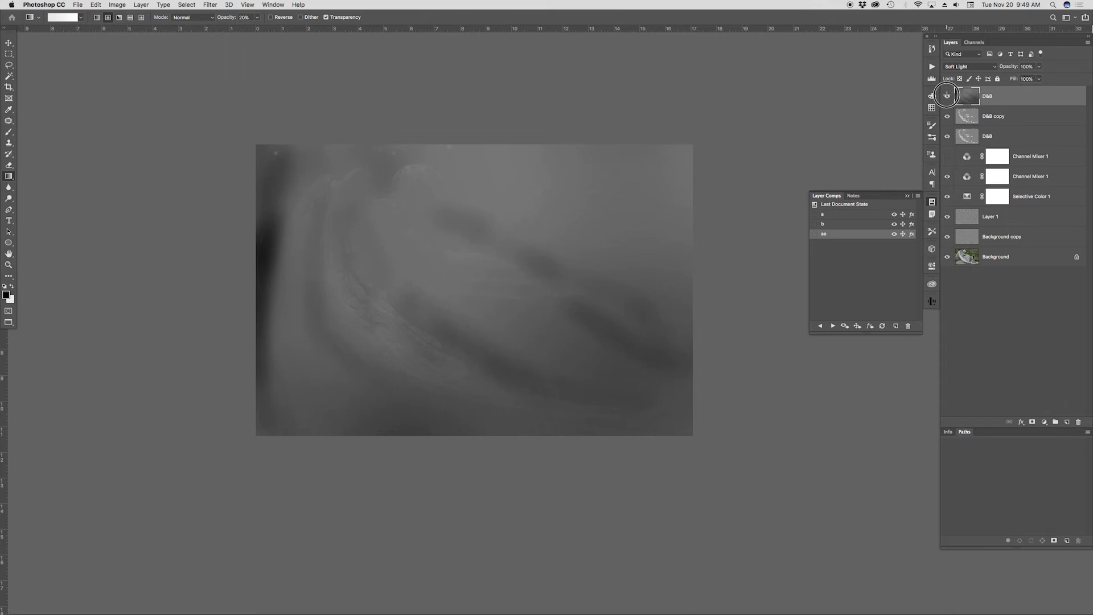
pyautogui.keyDown('alt'); pyautogui.click(947, 97); pyautogui.keyUp('alt')
pyautogui.click(947, 98)
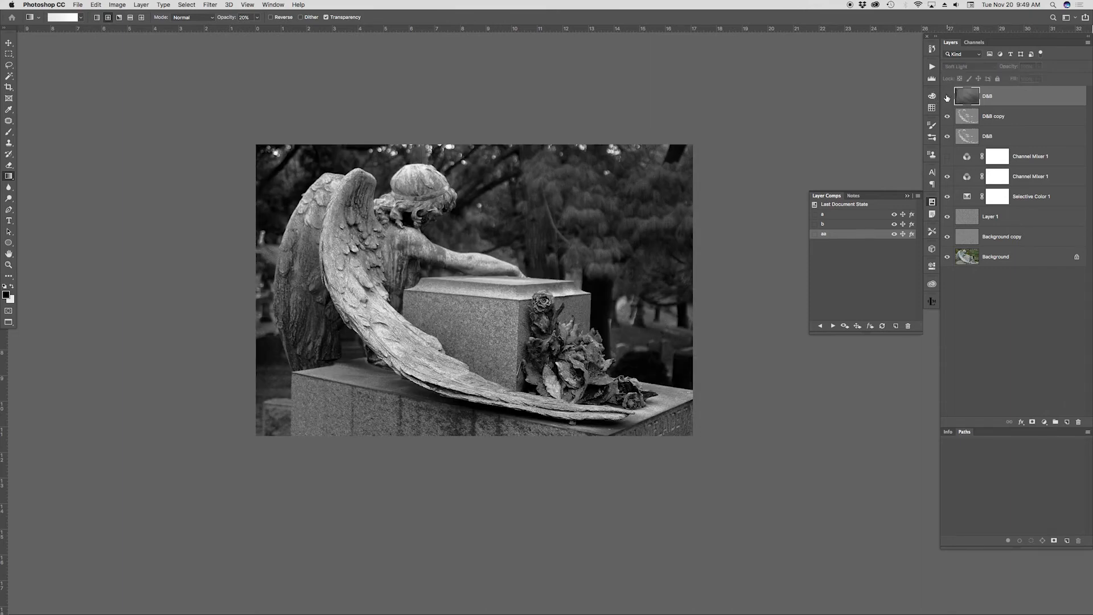
pyautogui.click(947, 98)
pyautogui.click(947, 98)
pyautogui.click(947, 98)
# Step: Create a layer comp named "aaa" and update it with the top D&B layer visible
pyautogui.click(894, 326)
pyautogui.write('aaa')
pyautogui.press('Return')
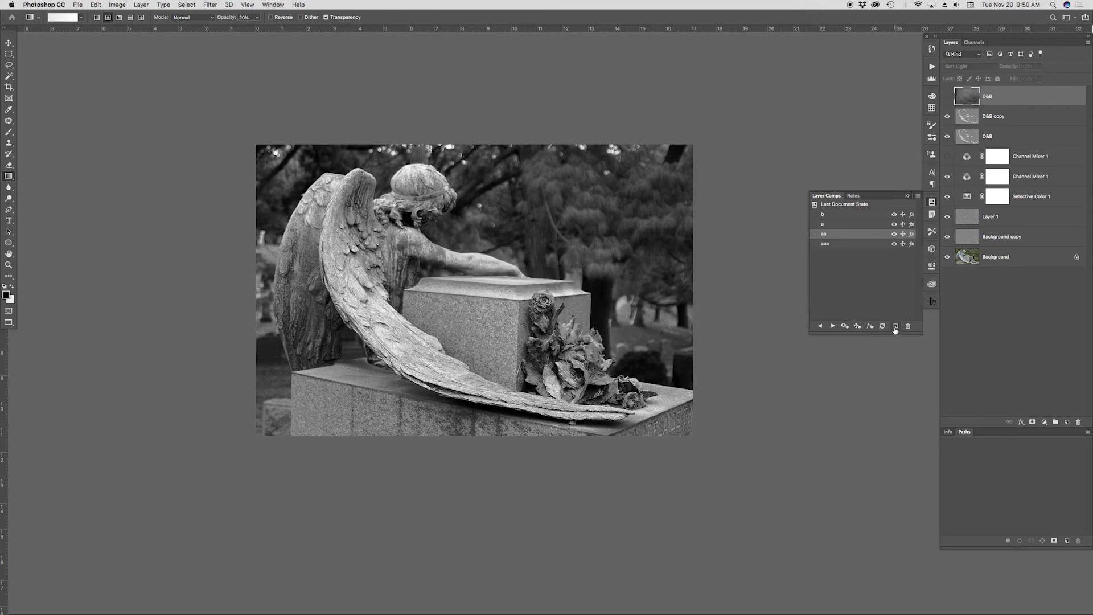
pyautogui.click(882, 326)
pyautogui.click(856, 245)
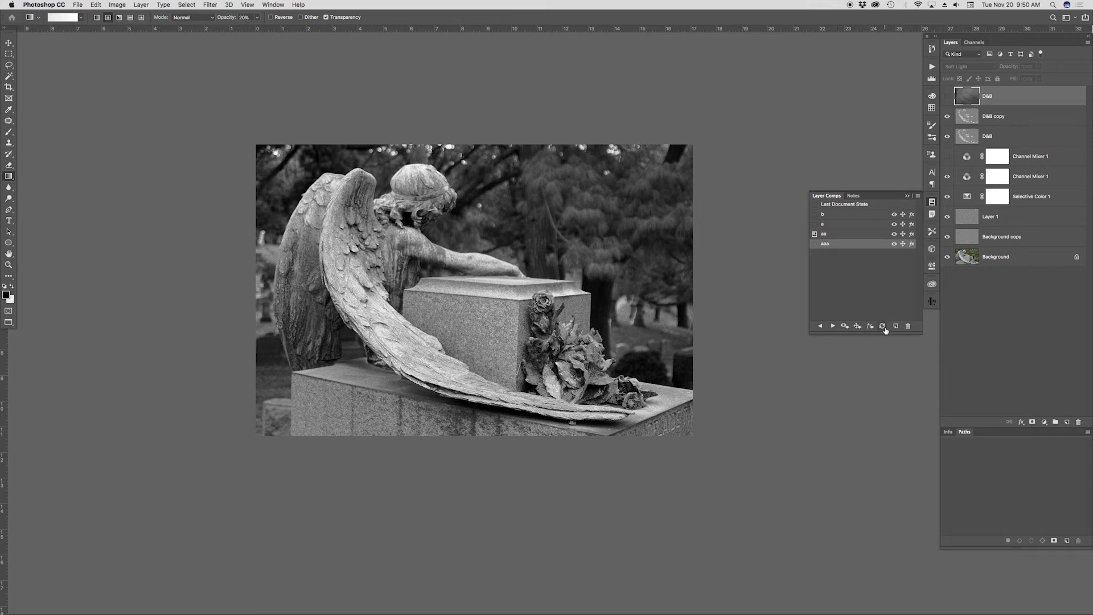
pyautogui.click(947, 96)
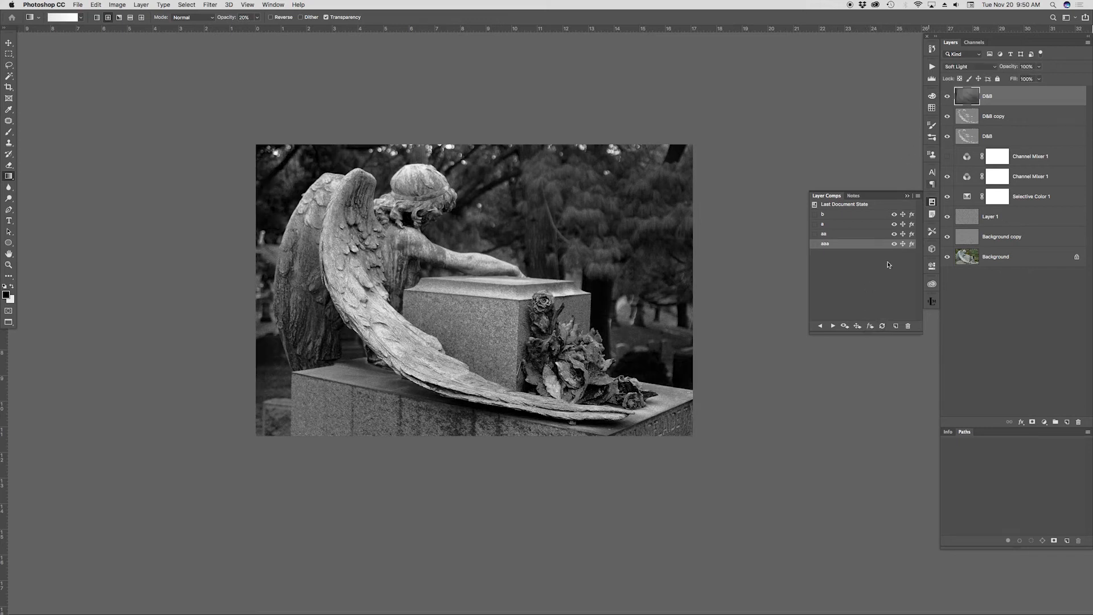
pyautogui.click(882, 326)
# Step: Cycle through the saved layer comps and compare comp "b" with comp "aaa"
pyautogui.click(832, 327)
pyautogui.click(832, 326)
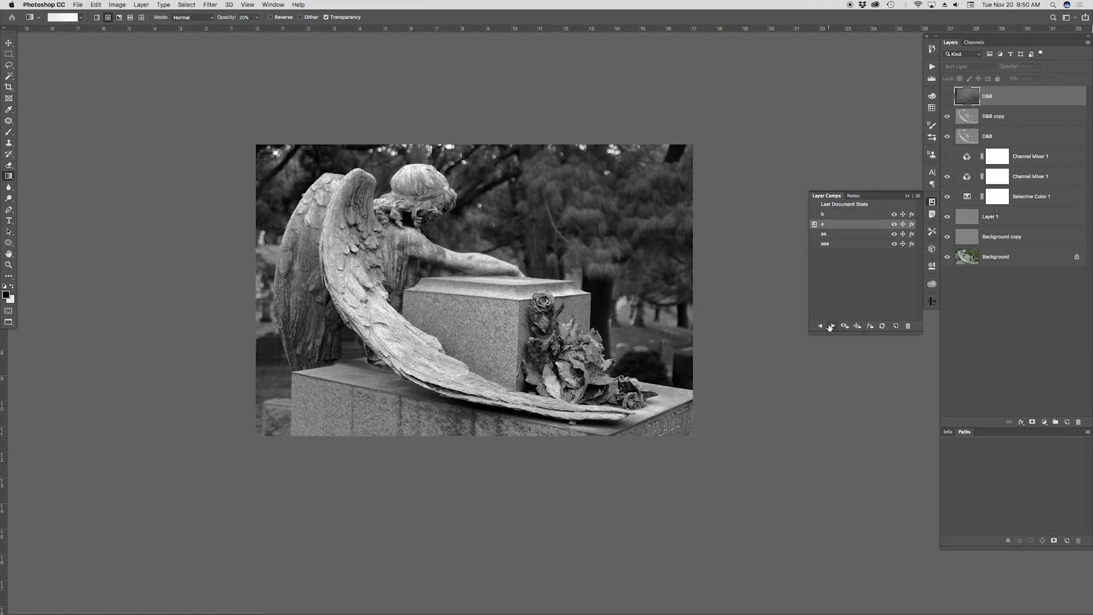
pyautogui.click(831, 327)
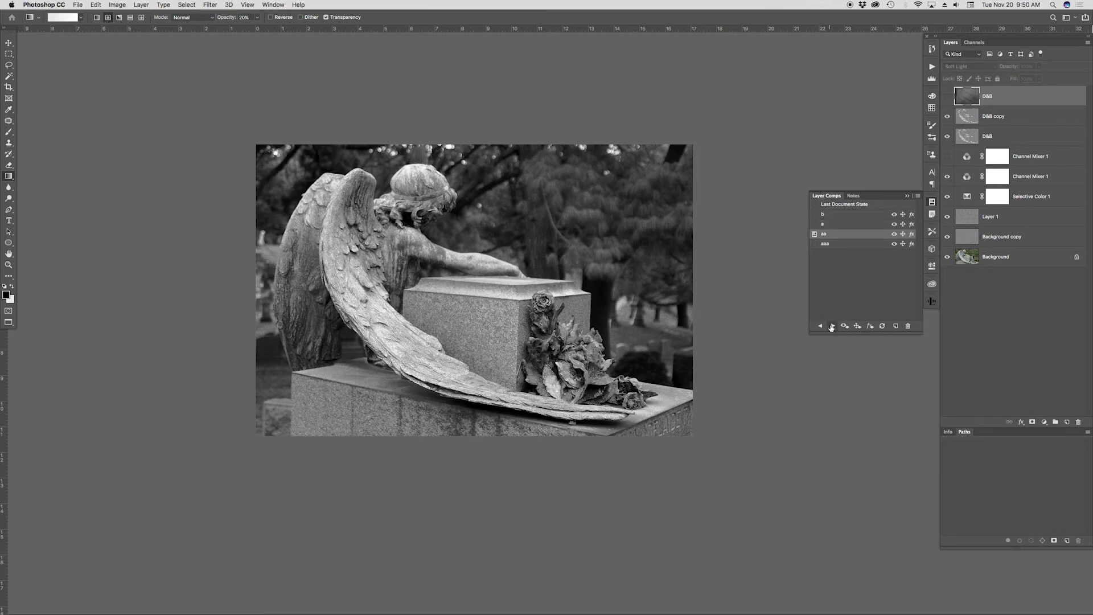
pyautogui.click(831, 326)
pyautogui.click(814, 215)
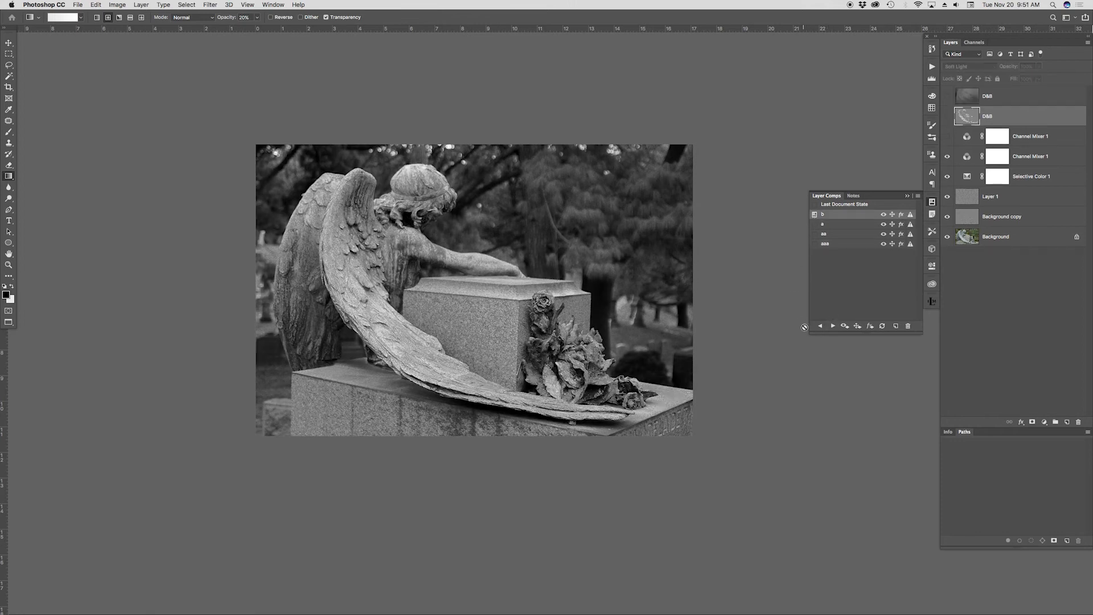
pyautogui.click(814, 244)
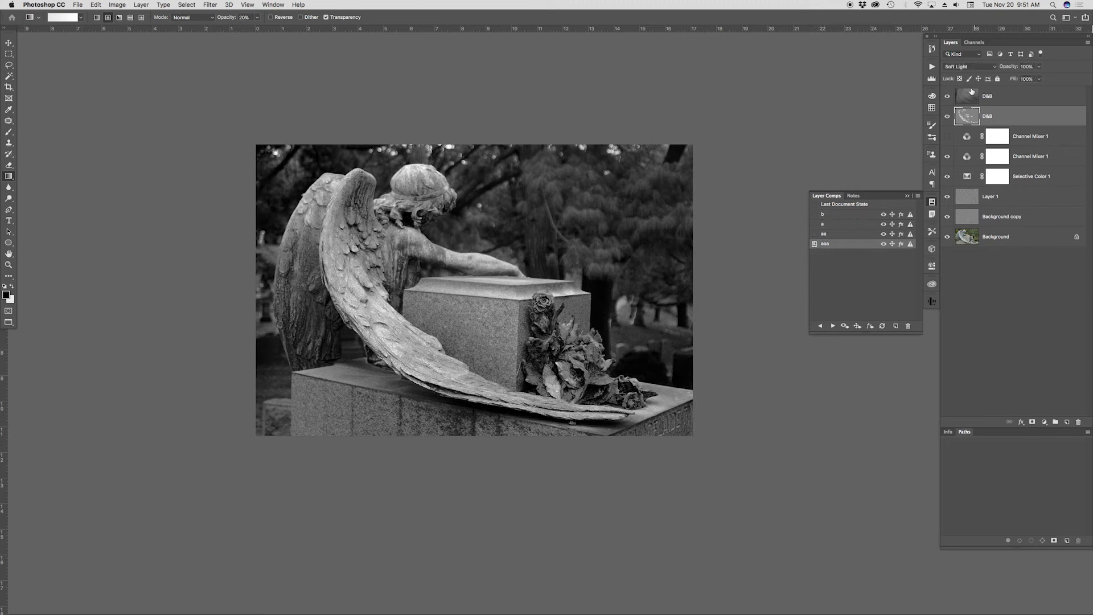
# Step: Darken the area between the wing and body on the top D&B layer with a 50% Overlay brush, set its opacity to 90%, and update comp "aaa"
pyautogui.click(971, 92)
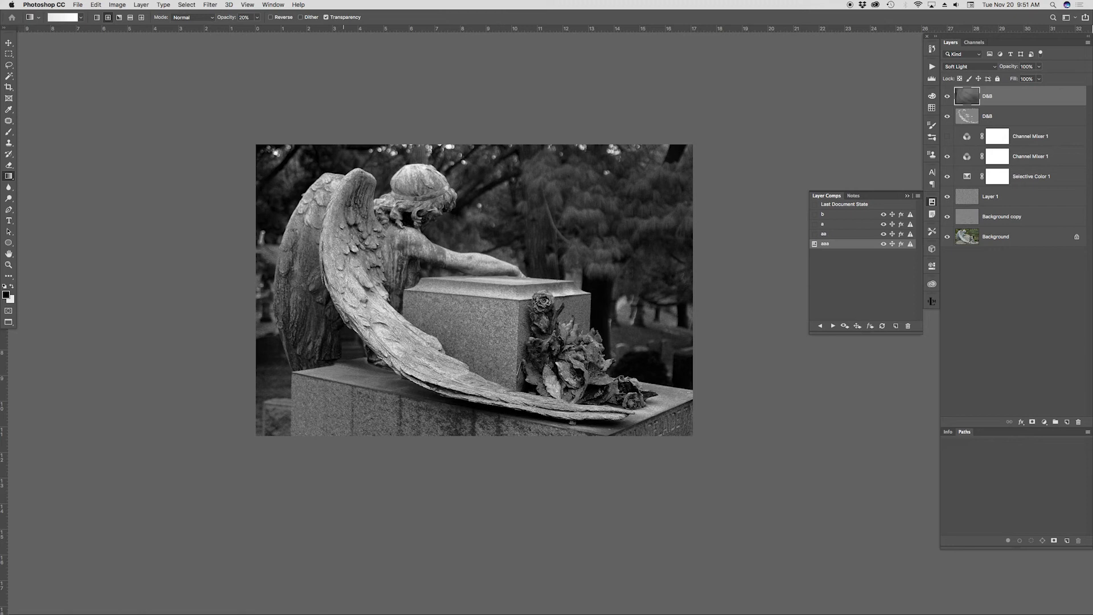
pyautogui.press('b')
pyautogui.moveTo(391, 270)
pyautogui.mouseDown()
pyautogui.moveTo(410, 235)
pyautogui.moveTo(412, 286)
pyautogui.moveTo(386, 285)
pyautogui.moveTo(377, 251)
pyautogui.mouseUp()
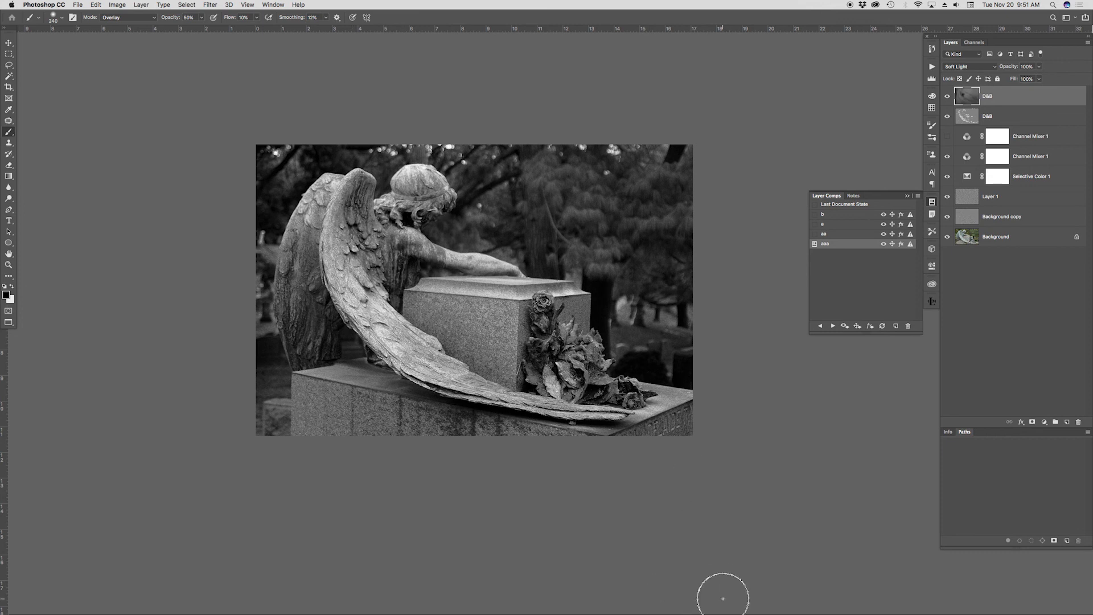
pyautogui.moveTo(262, 248)
pyautogui.keyDown('ctrl'); pyautogui.keyDown('alt'); pyautogui.mouseDown()
pyautogui.moveTo(243, 244)
pyautogui.moveTo(265, 281)
pyautogui.moveTo(278, 217)
pyautogui.moveTo(261, 275)
pyautogui.moveTo(273, 240)
pyautogui.moveTo(251, 254)
pyautogui.mouseUp(); pyautogui.keyUp('alt'); pyautogui.keyUp('ctrl')
pyautogui.press('9')
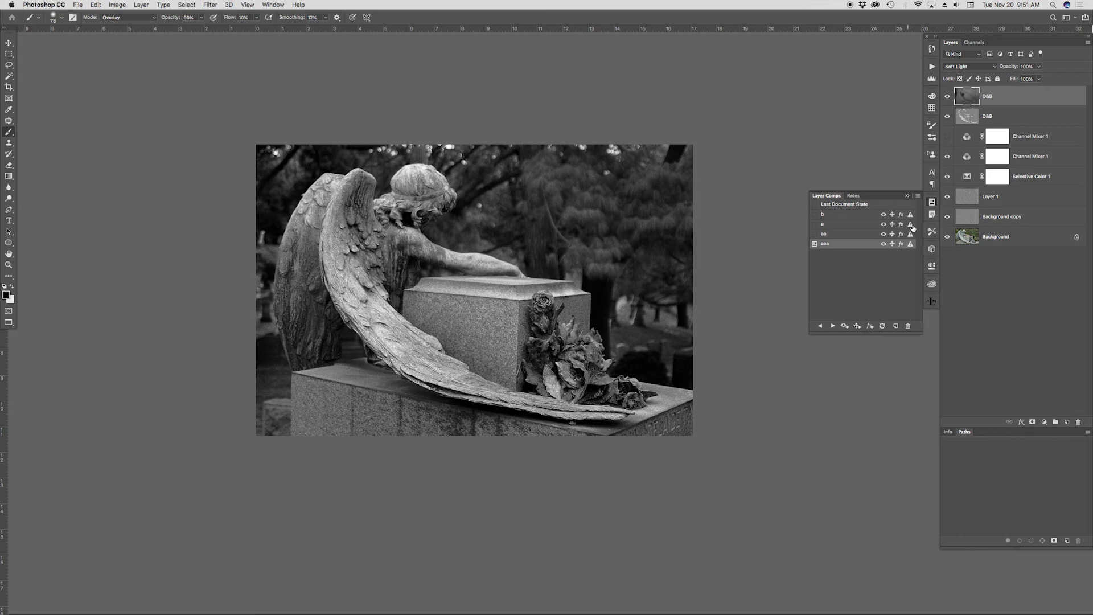
pyautogui.click(882, 326)
# Step: Move the hidden Channel Mixer layer to the top of the stack, make it visible, and set its opacity to 70%
pyautogui.moveTo(1040, 136); pyautogui.dragTo(1002, 92)
pyautogui.click(948, 96)
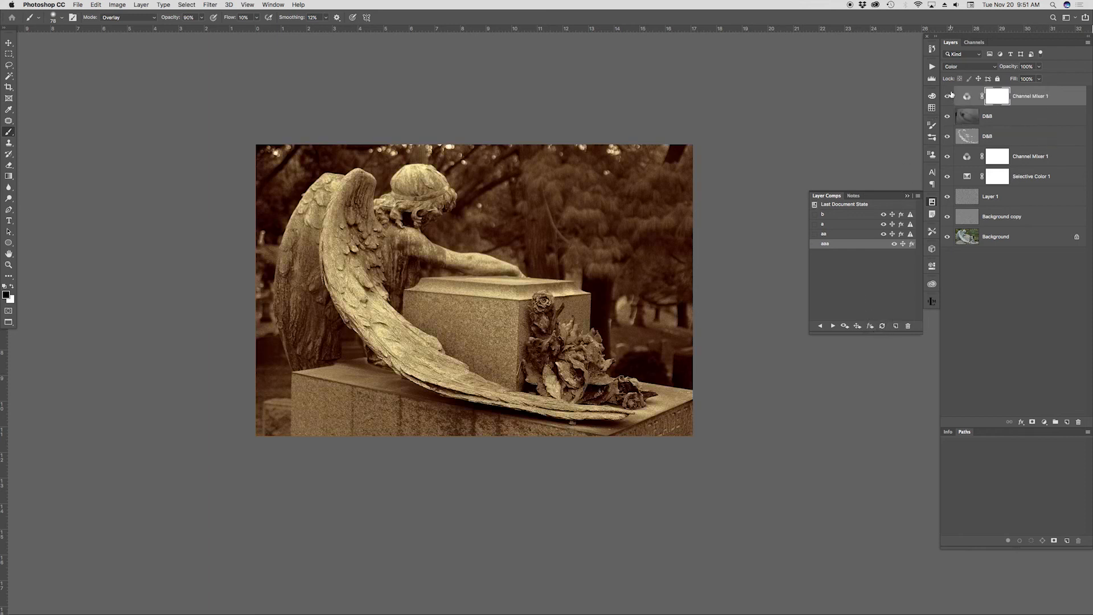
pyautogui.click(947, 96)
pyautogui.click(947, 96)
pyautogui.click(1061, 97)
pyautogui.press('v')
pyautogui.press('7')
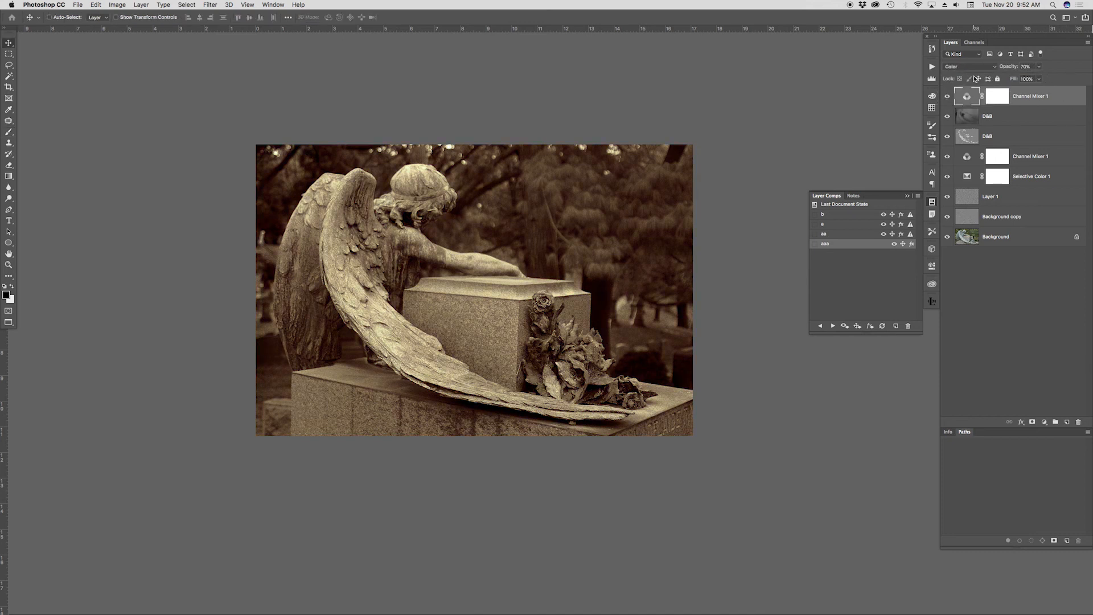
# Step: Save the sepia-toned version as a new layer comp named "x1"
pyautogui.press('F10')
pyautogui.write('x')
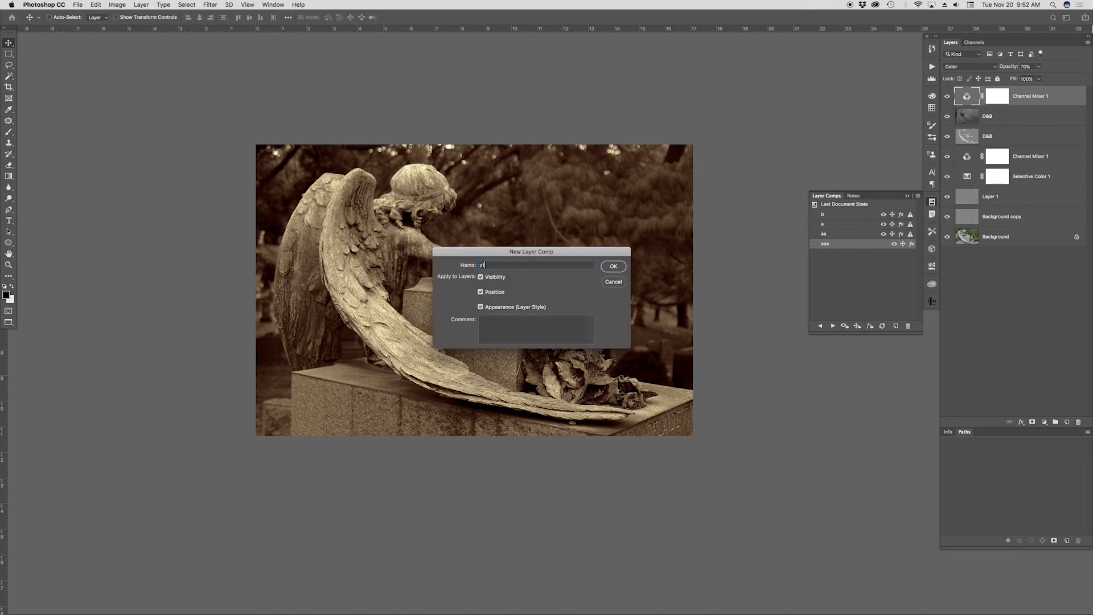
pyautogui.press('Return')
# Step: Switch back and forth between comps "aaa" and "x1" to compare the neutral and sepia-toned versions
pyautogui.click(820, 326)
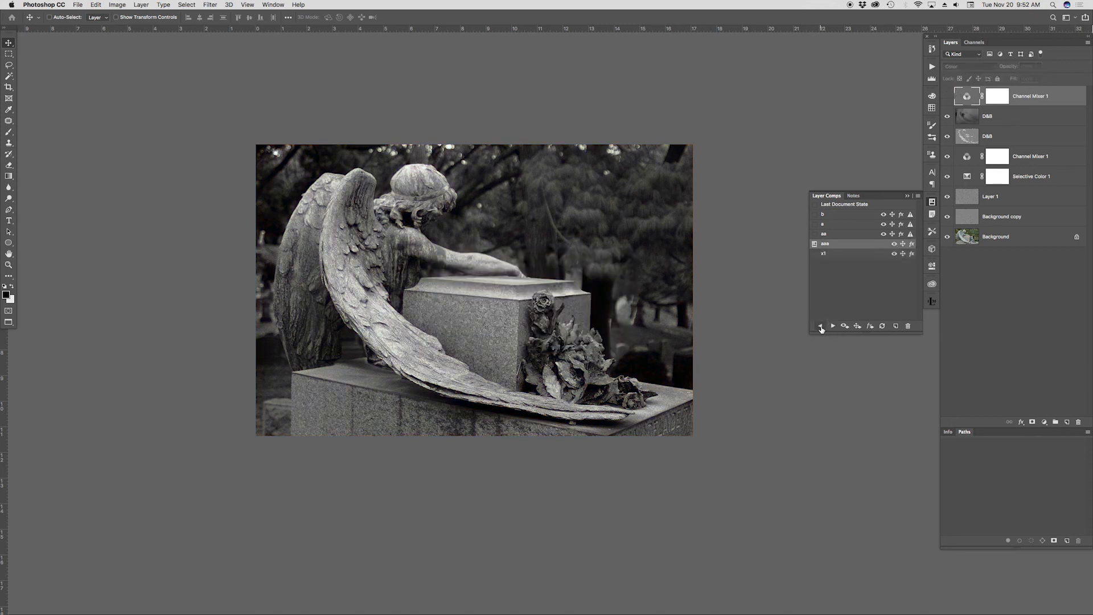
pyautogui.click(831, 327)
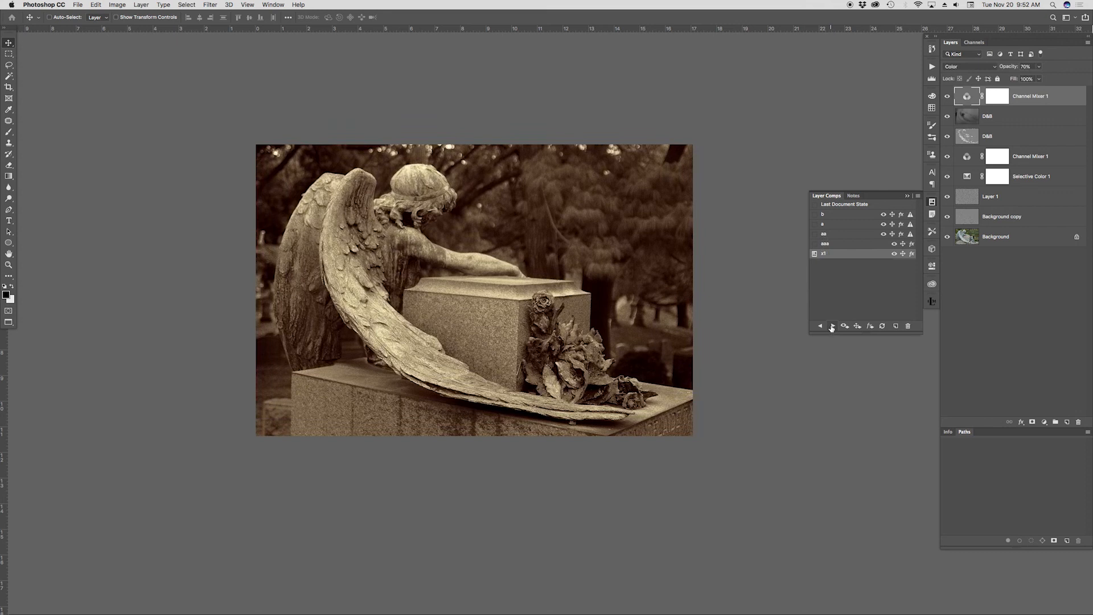
pyautogui.click(820, 326)
pyautogui.click(832, 326)
pyautogui.click(820, 326)
pyautogui.click(833, 325)
# Step: Check the effect of each D&B layer on the color photo, with both Channel Mixer layers hidden, by toggling their visibility
pyautogui.click(947, 116)
pyautogui.click(946, 116)
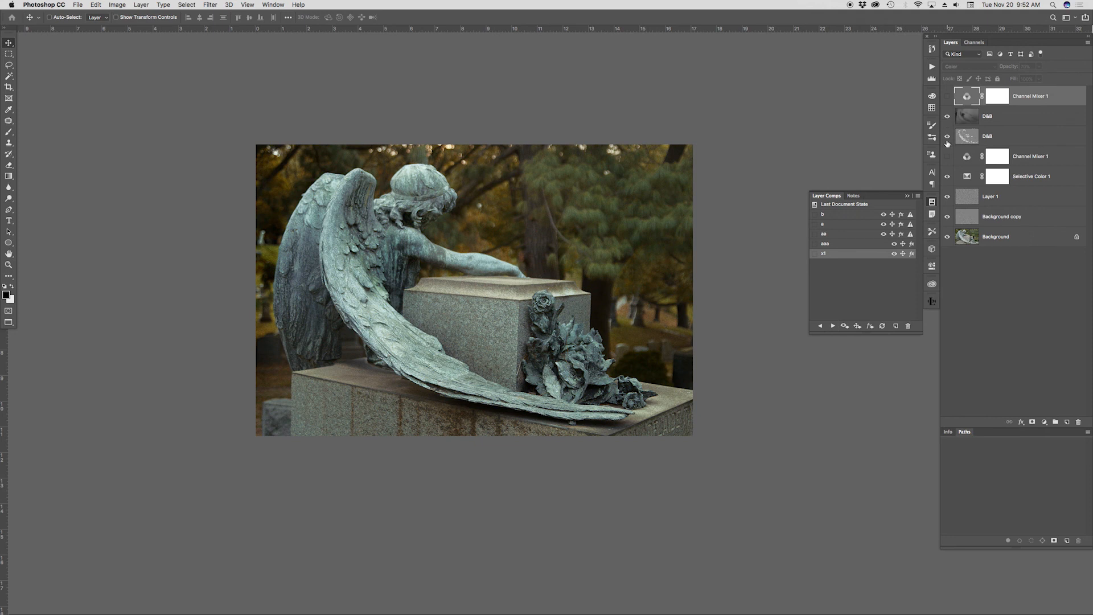
pyautogui.click(947, 137)
pyautogui.click(945, 136)
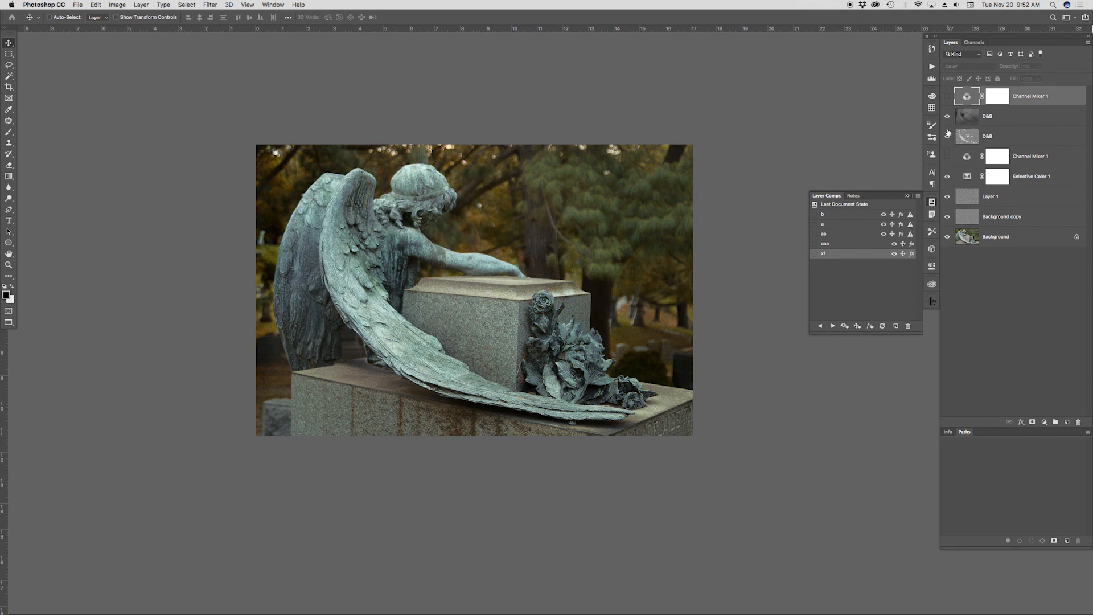